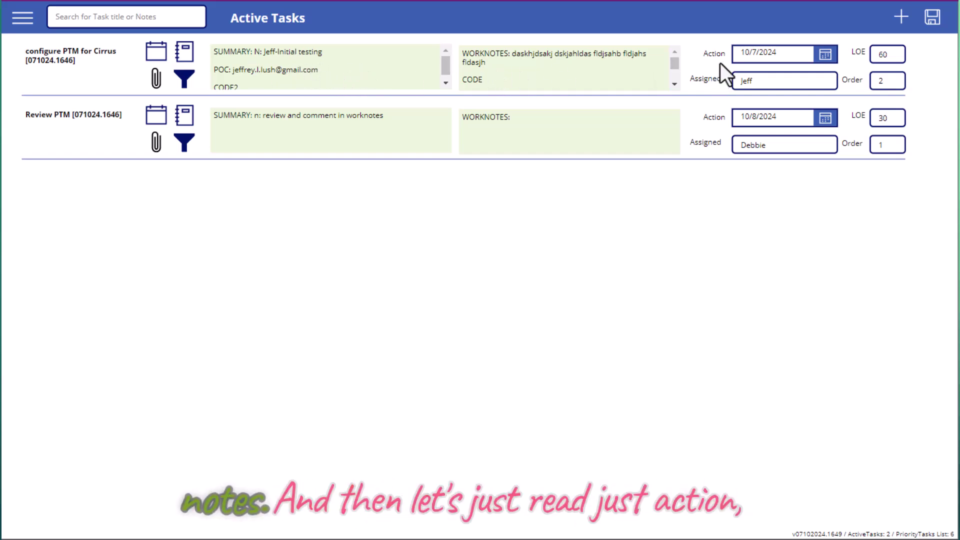
click(771, 80)
click(885, 55)
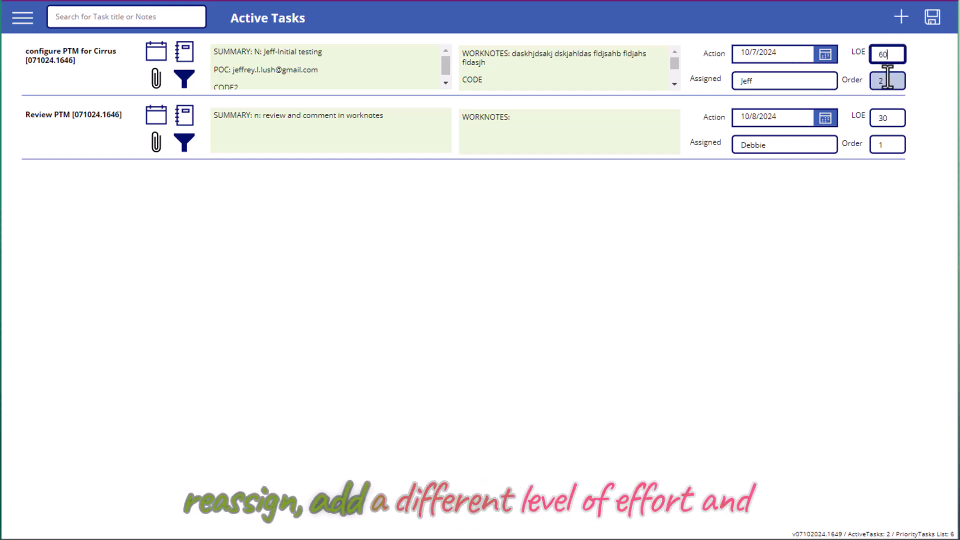
click(896, 81)
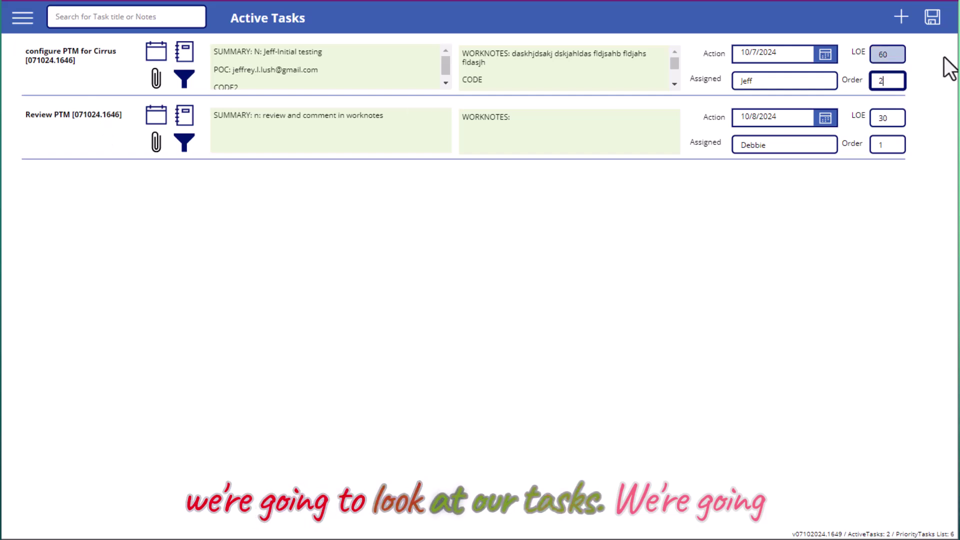
Set the action date of the "configure PTM for Cirrus" task to 10/6/2024.
click(826, 55)
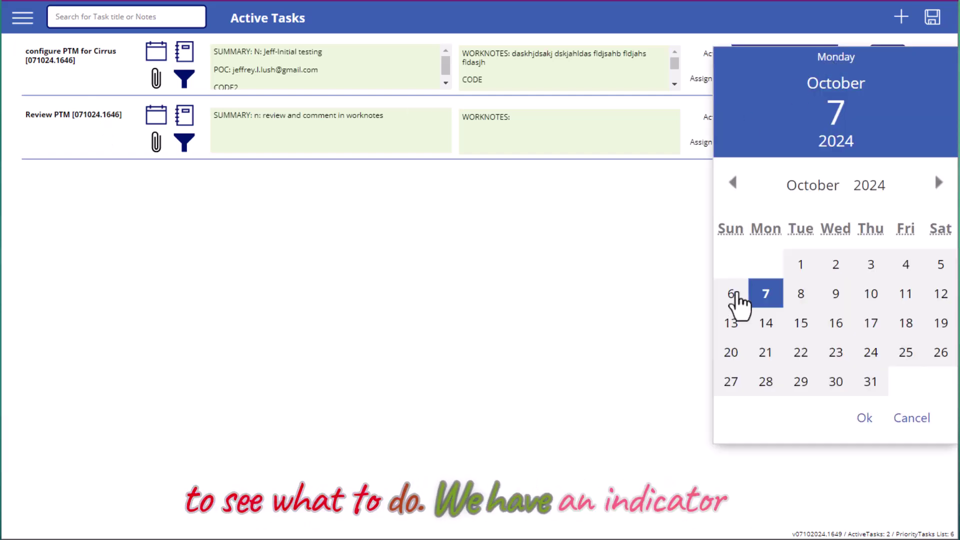
click(738, 295)
click(863, 419)
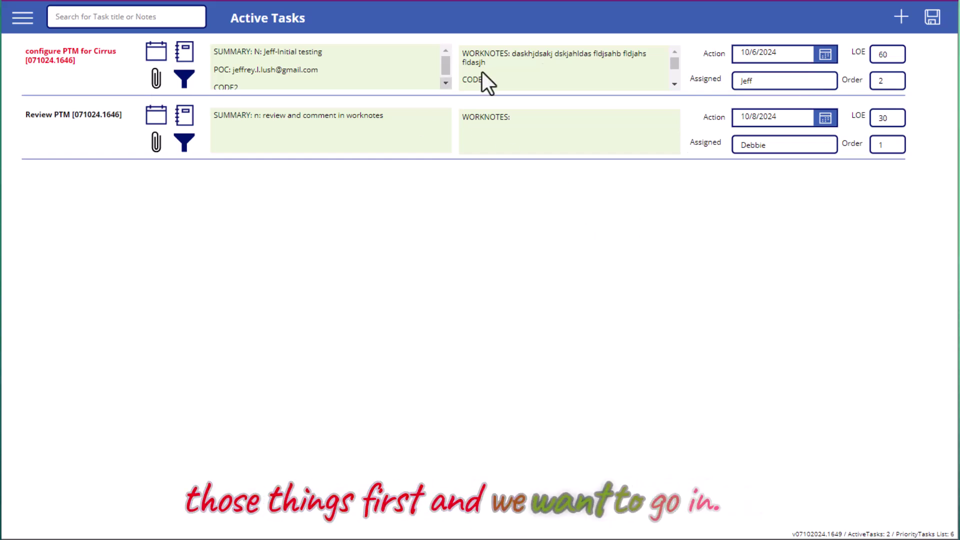
Review the summary and work notes of the "configure PTM for Cirrus" task through to their last lines.
click(826, 56)
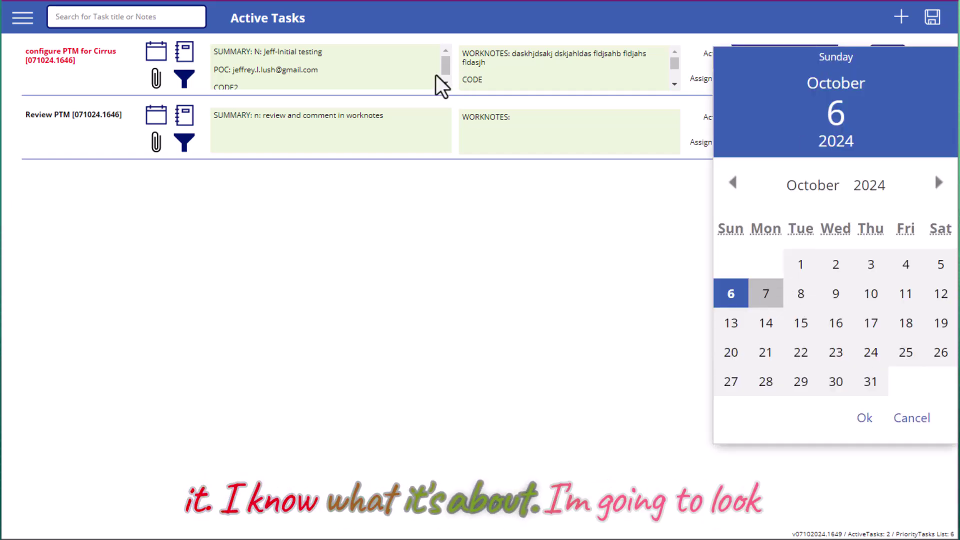
click(397, 77)
scroll(420, 75, down, 1)
scroll(538, 73, down, 2)
scroll(538, 74, down, 2)
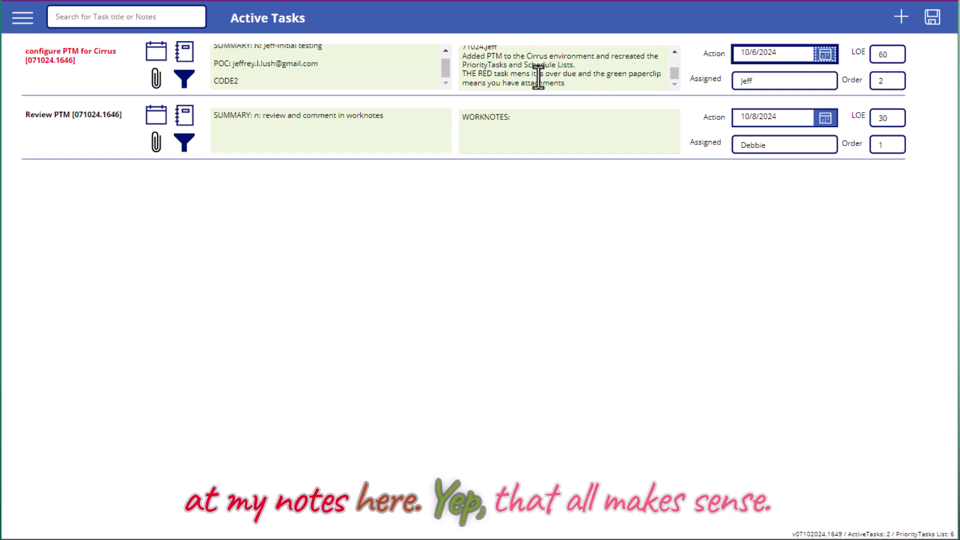
Set the action date of the "configure PTM for Cirrus" task to 10/7/2024 and save the task list.
click(826, 54)
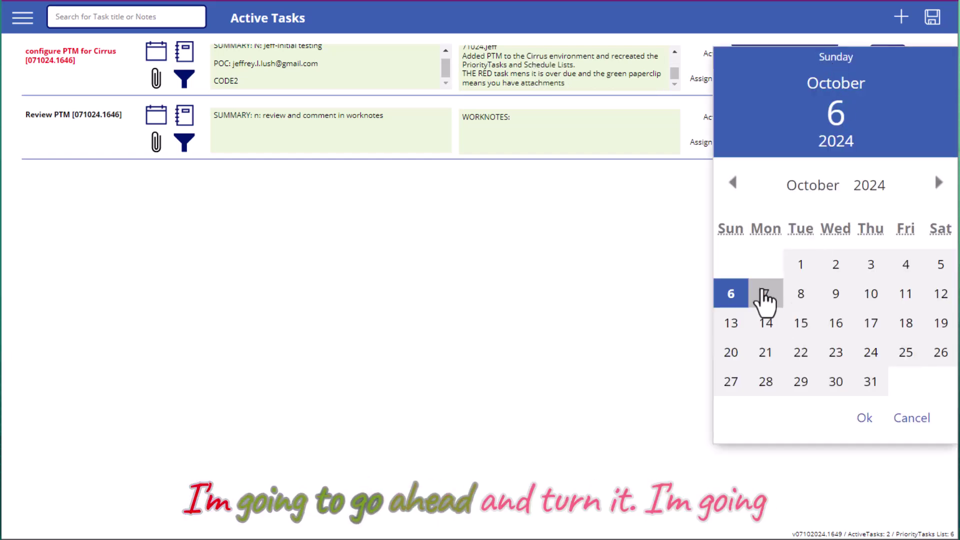
click(765, 295)
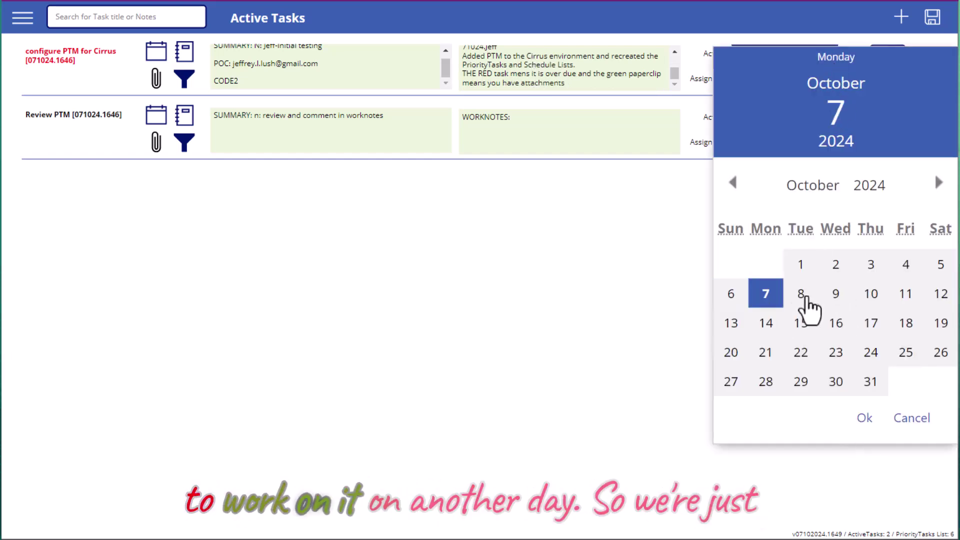
click(865, 418)
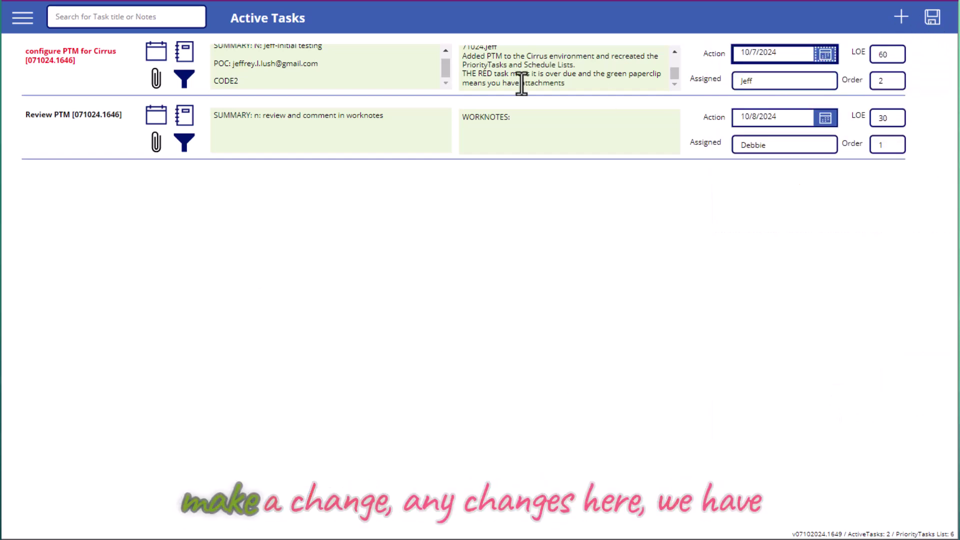
click(932, 17)
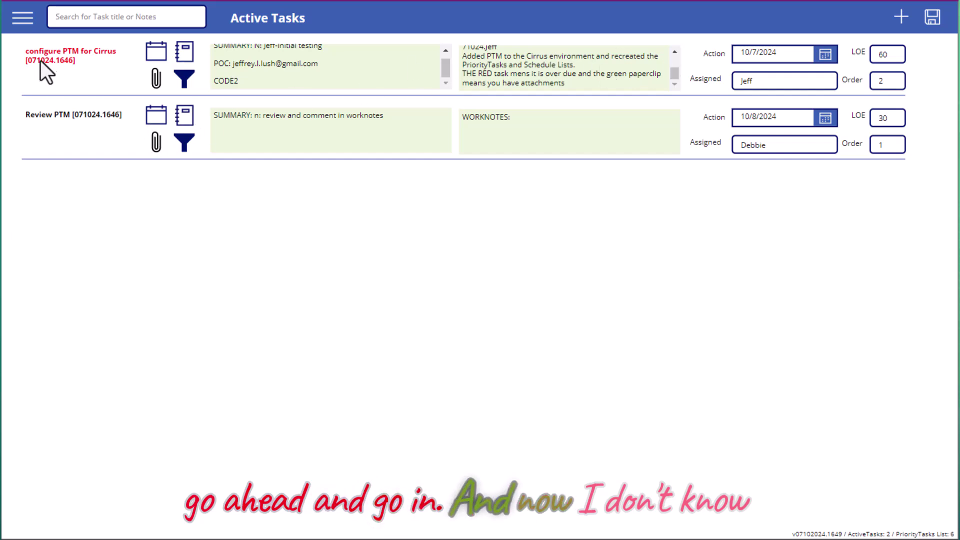
Set the action date of the "configure PTM for Cirrus" task to 10/8/2024.
click(826, 55)
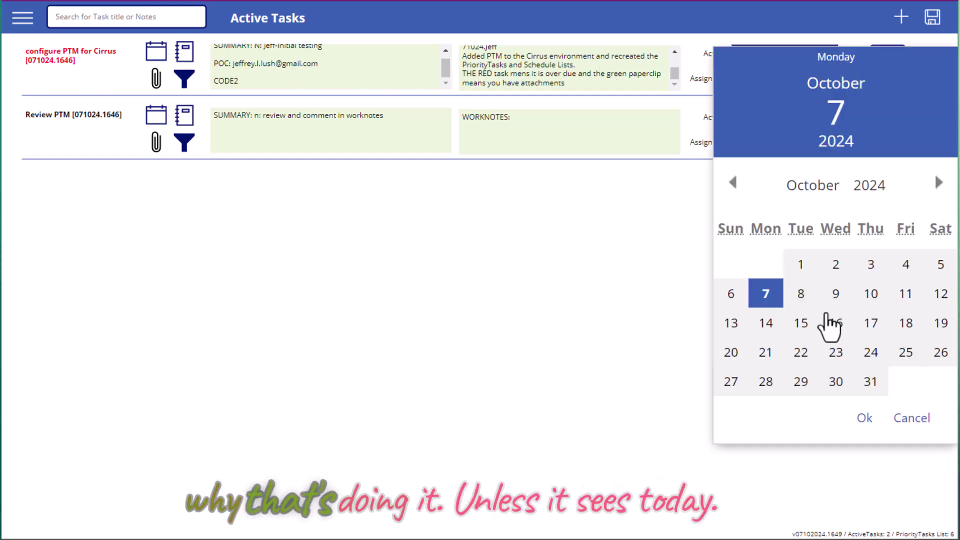
click(801, 296)
click(863, 419)
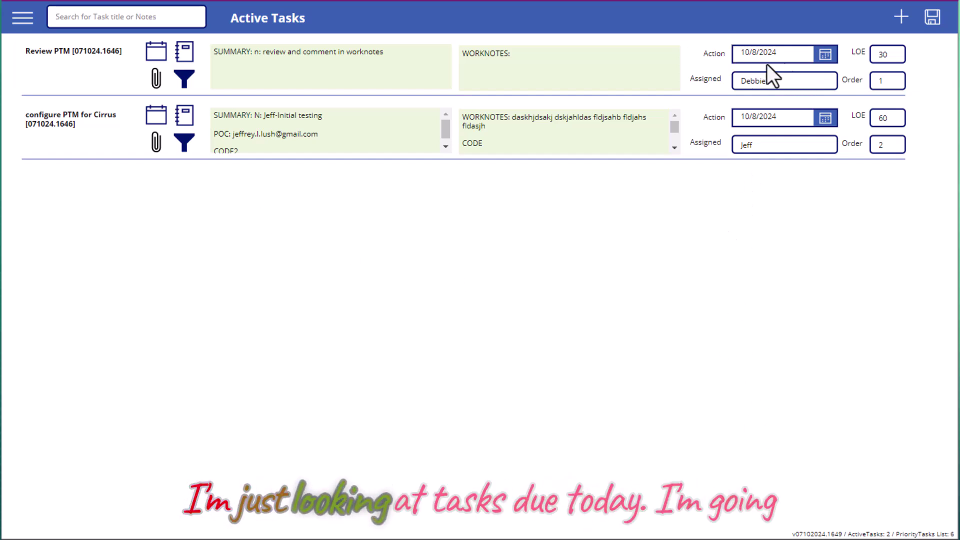
Set the order of "configure PTM for Cirrus" to 1 and of "Review PTM" to 2, saving the task list.
click(882, 81)
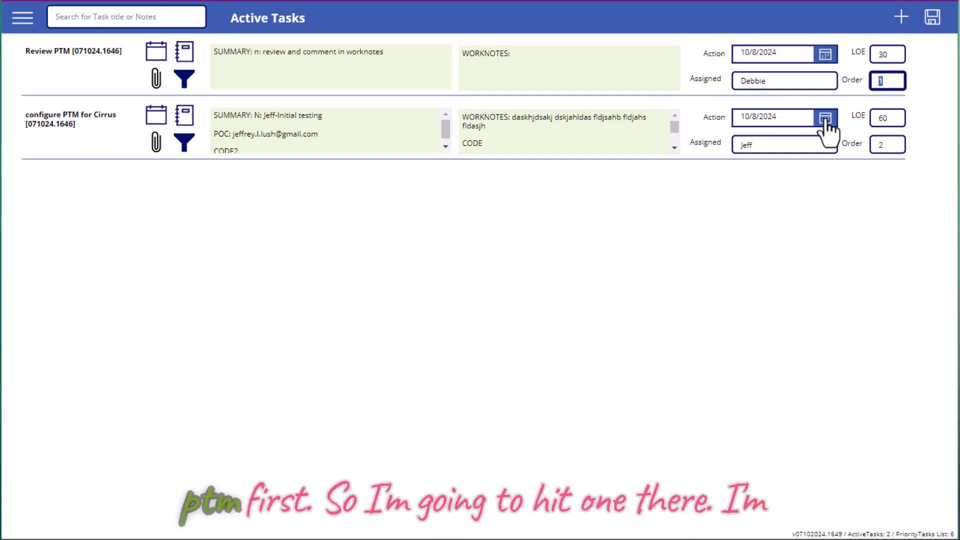
click(893, 140)
text(1)
click(887, 81)
text(2)
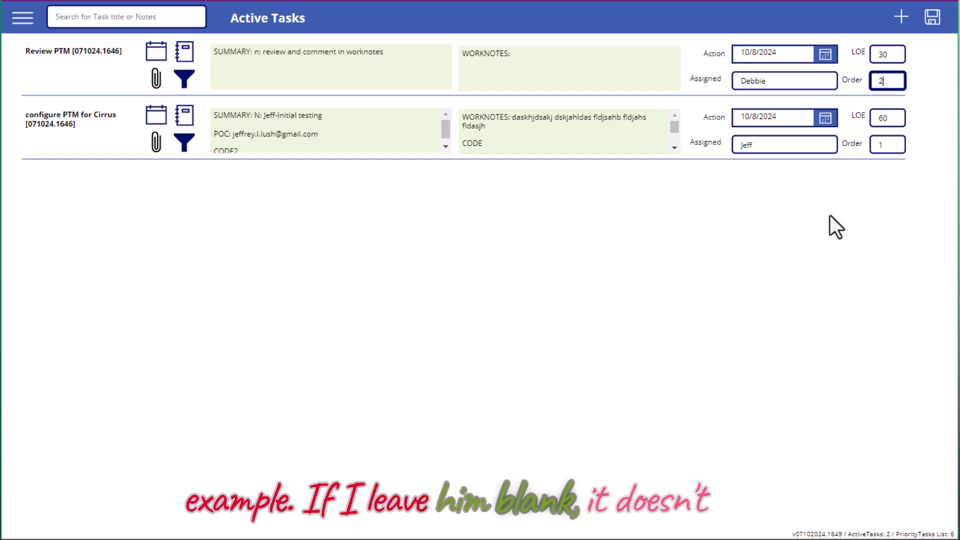
click(859, 211)
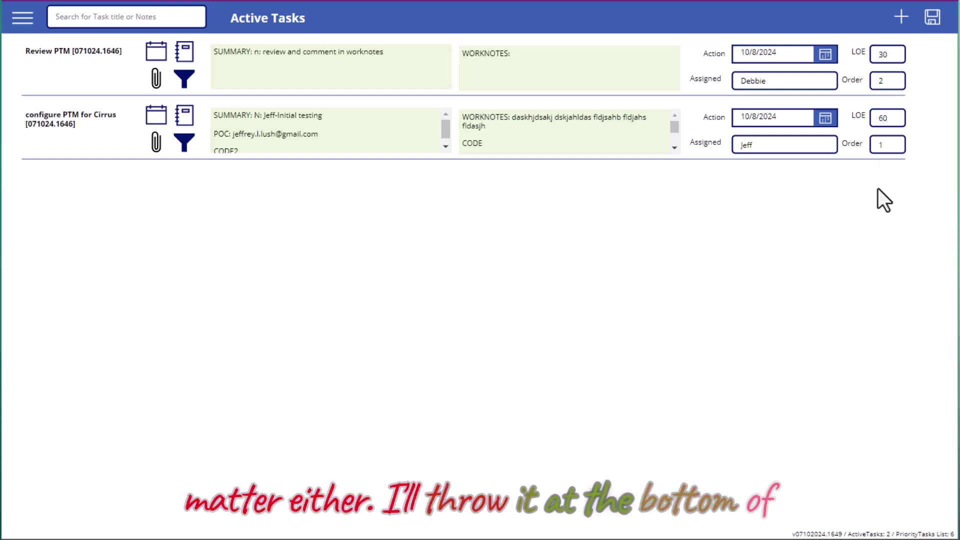
click(931, 28)
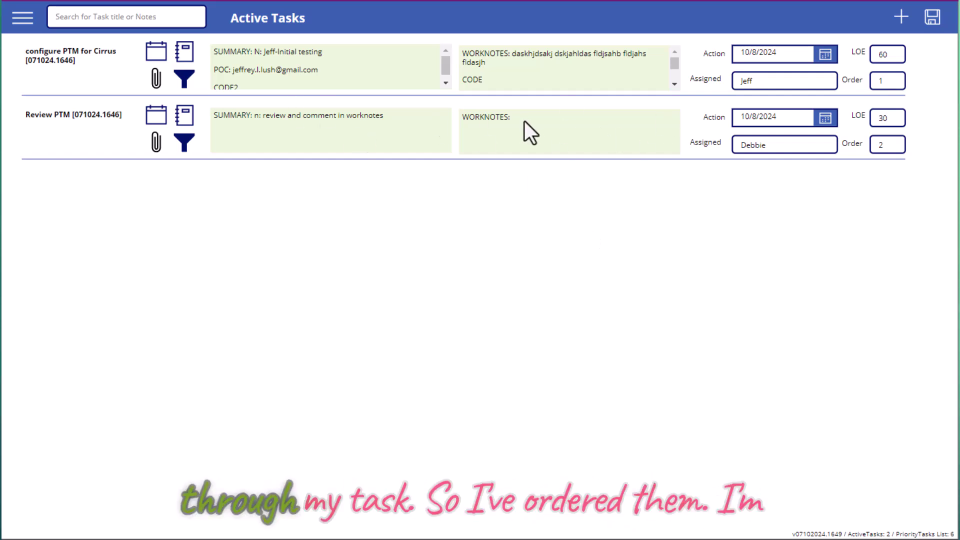
click(888, 82)
text(1)
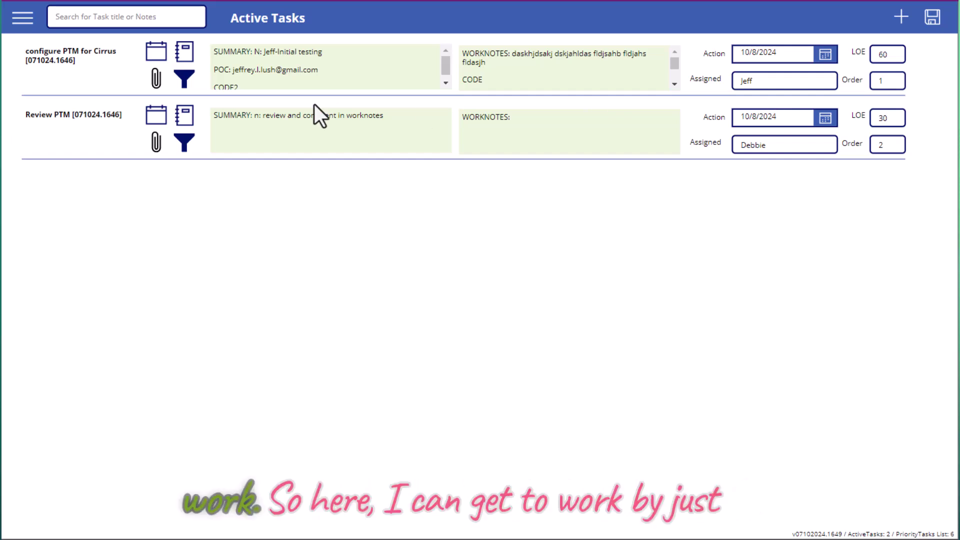
Open the notes of "configure PTM for Cirrus" and replace the first work notes line with "Notes related to the task. Central for information.".
click(185, 56)
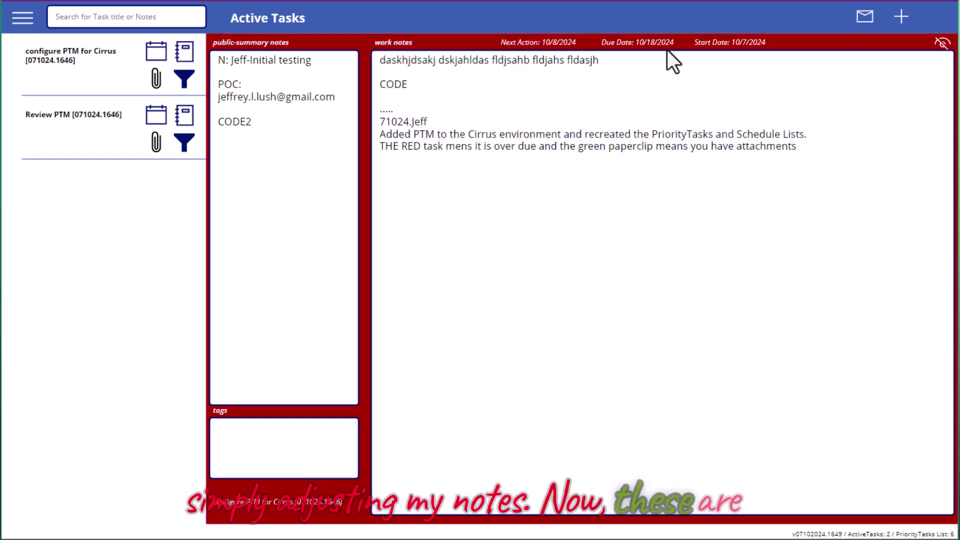
drag(599, 60, 373, 56)
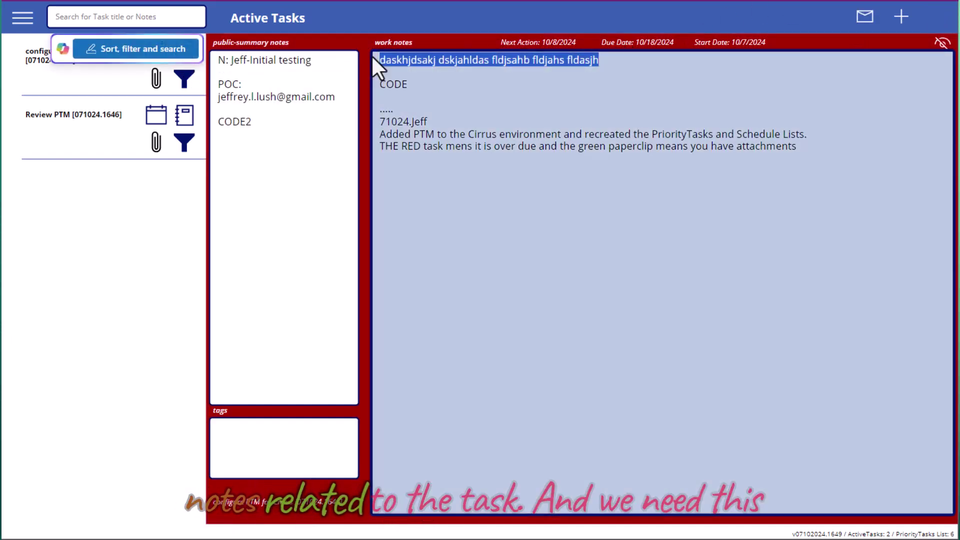
text(Notes related to th)
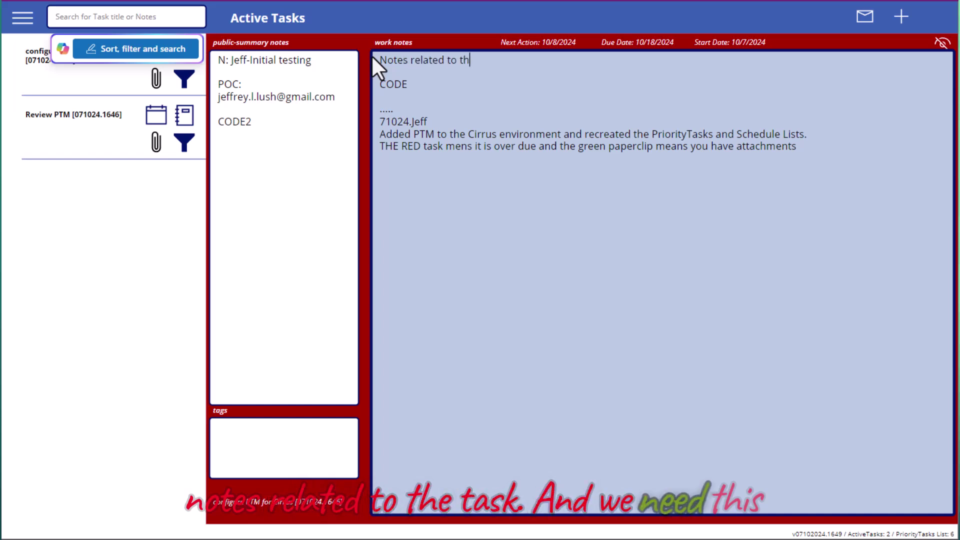
text(e task. C)
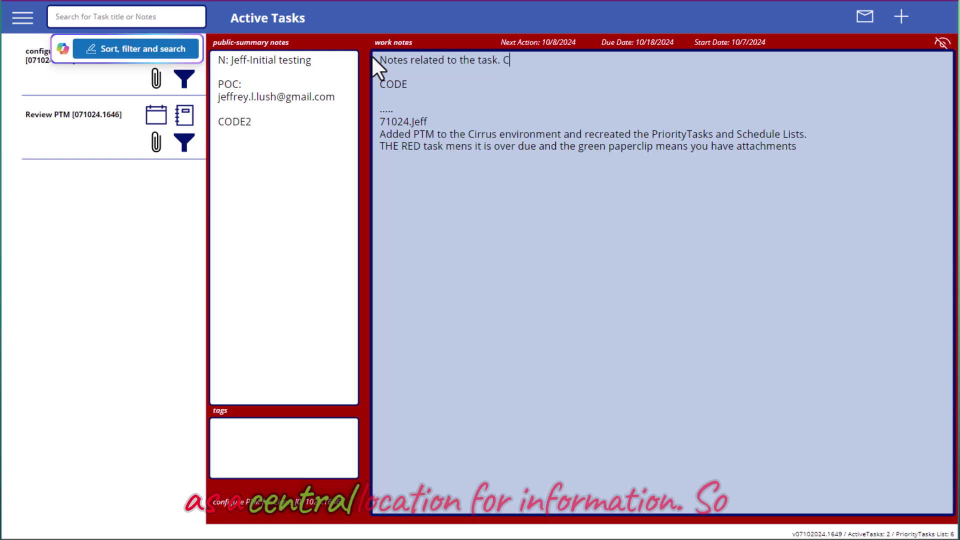
text(e)
text(ntral )
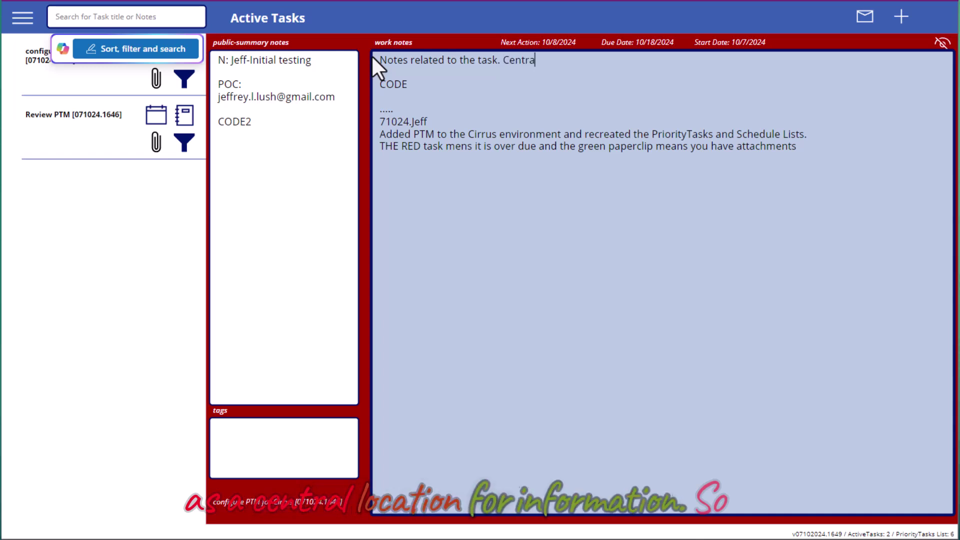
text(for information.)
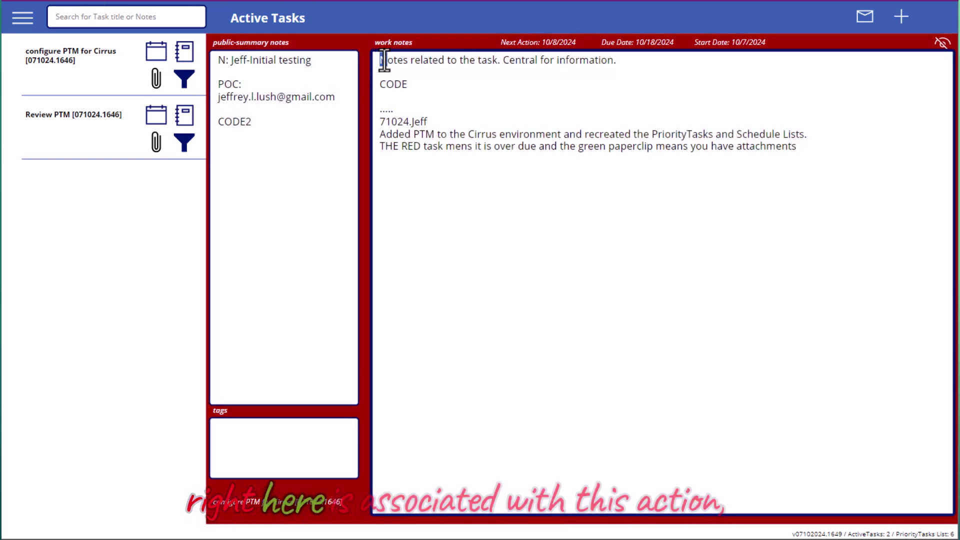
drag(380, 61, 619, 62)
key(ctrl+c)
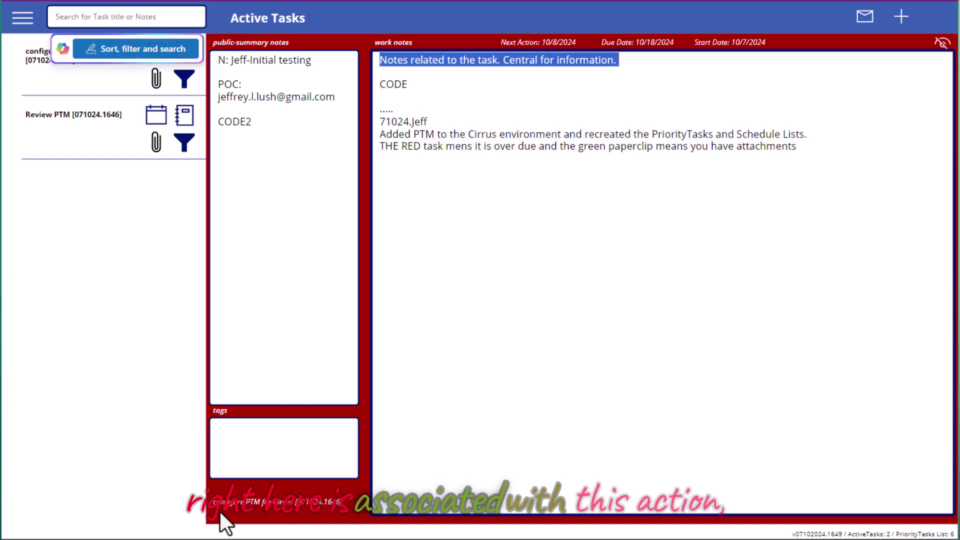
drag(245, 502, 354, 515)
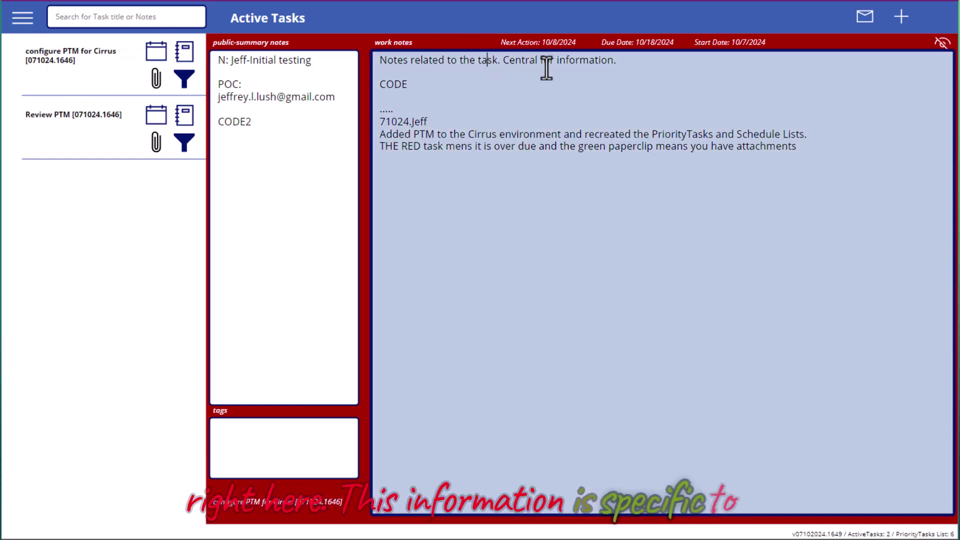
Insert a first line in the work notes with the date and time stamp "71024.2310." followed by the author's surname.
click(539, 67)
key(ctrl+Home)
key(Return)
key(Up)
text(71024.)
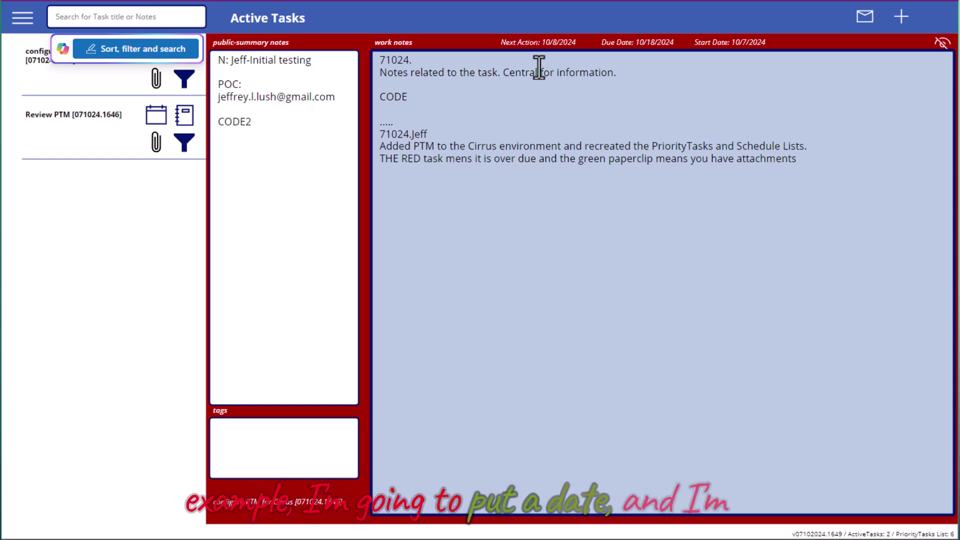
text(2310)
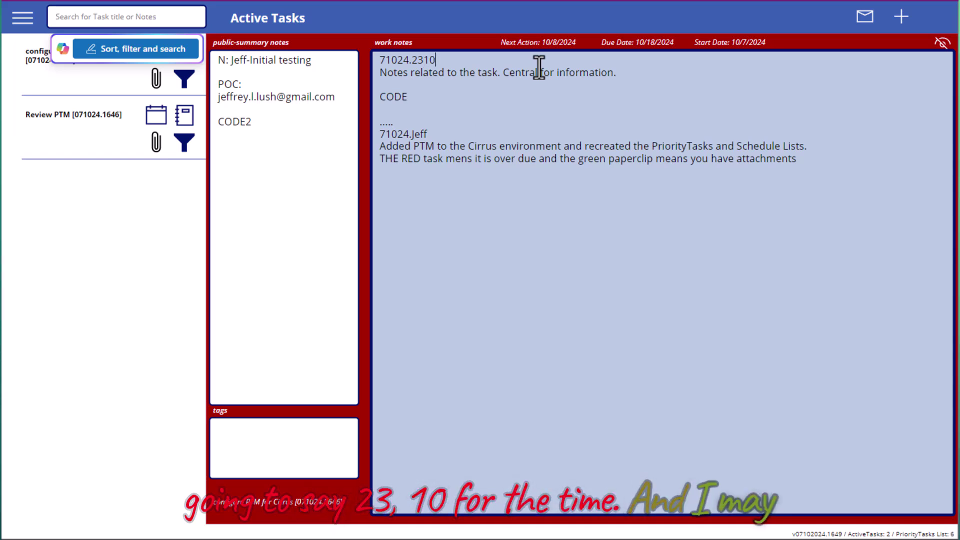
text(.Lush)
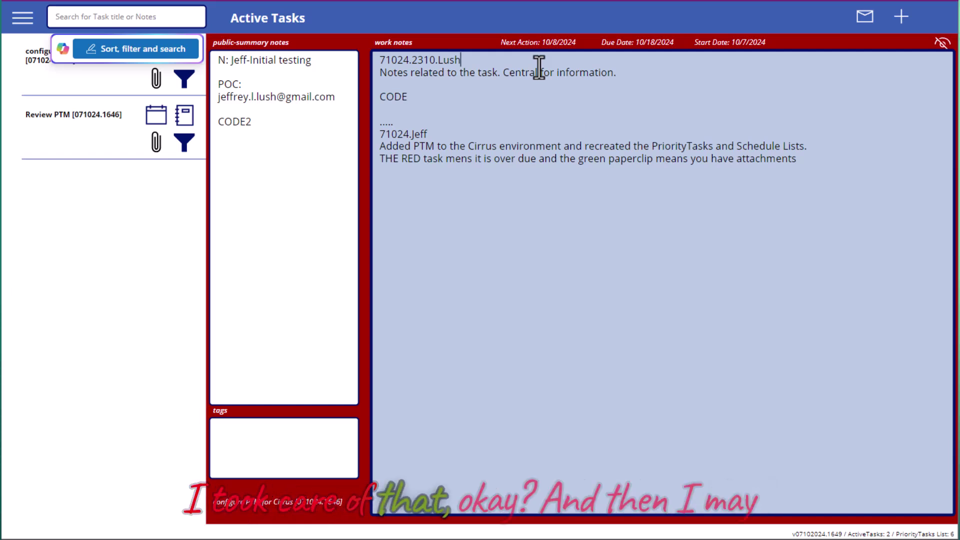
Rename the POC label in the public summary notes to POC1.
click(257, 89)
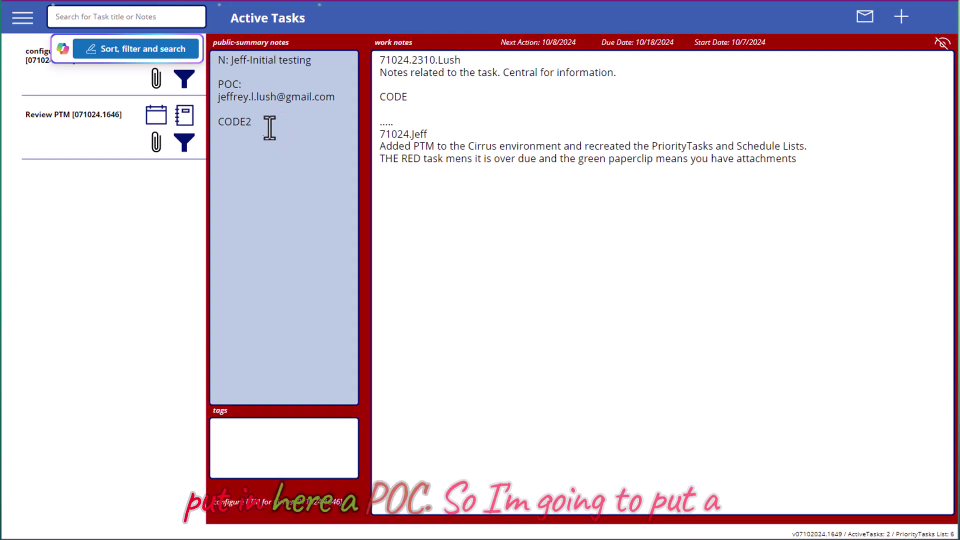
click(238, 84)
text(1)
Add the tag "MN2" on a new line below CODE2 in the public summary notes and select it.
click(263, 120)
click(514, 143)
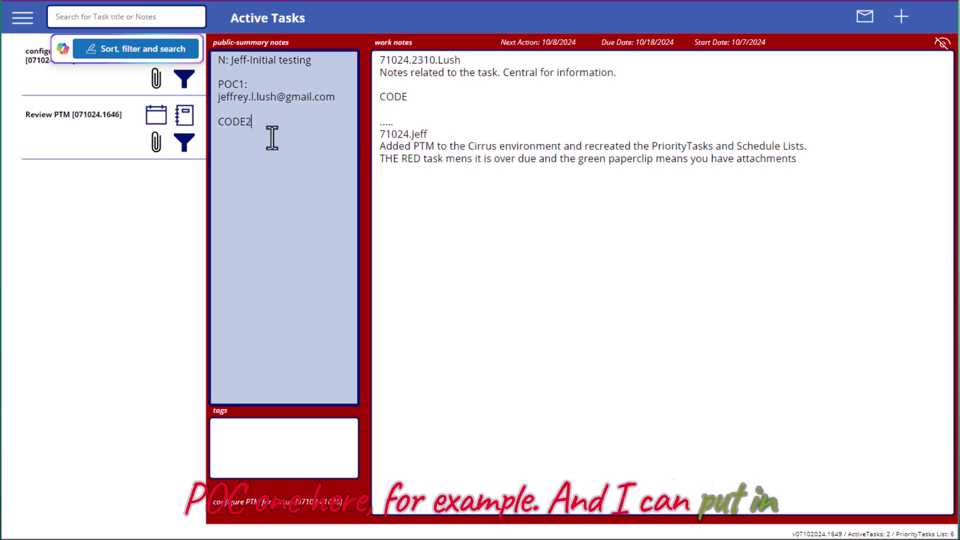
drag(255, 129, 245, 127)
click(253, 125)
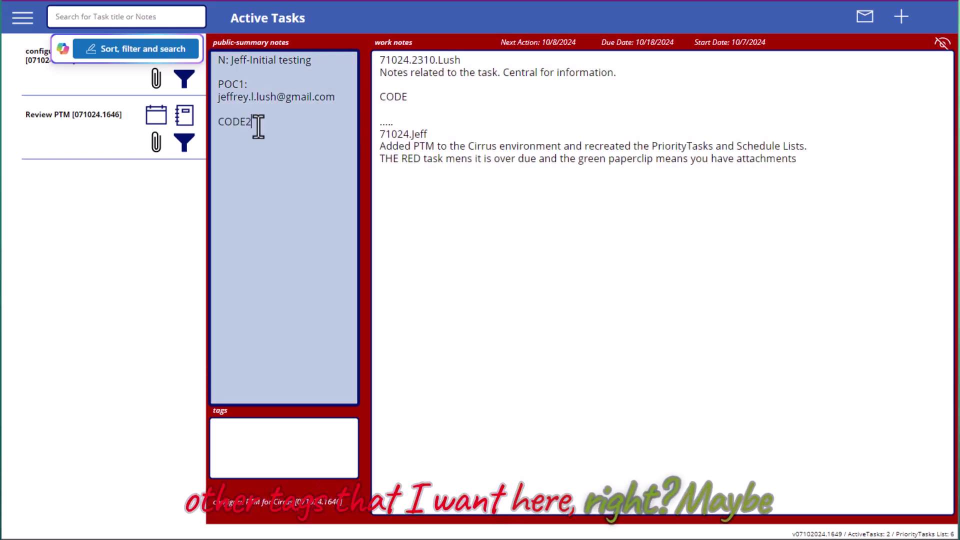
key(Return)
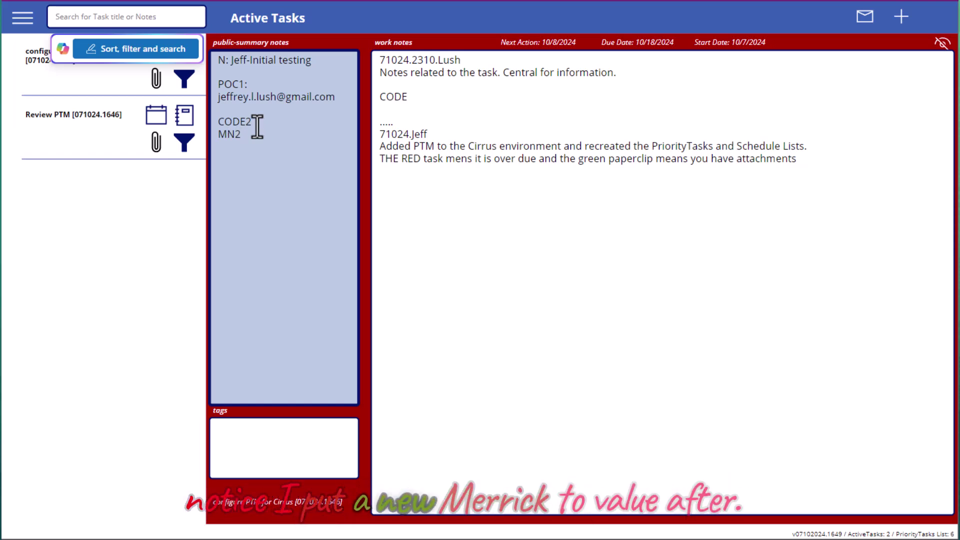
drag(235, 134, 241, 133)
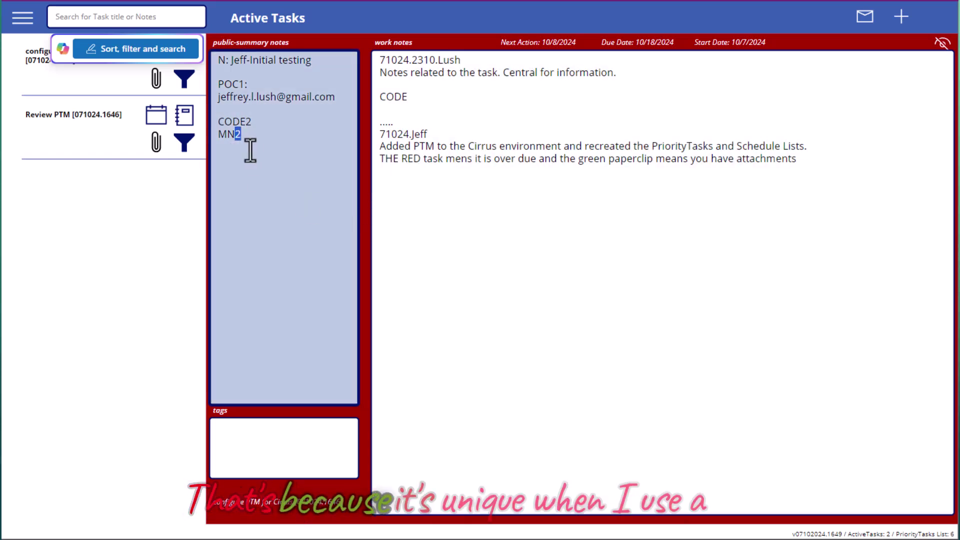
click(245, 136)
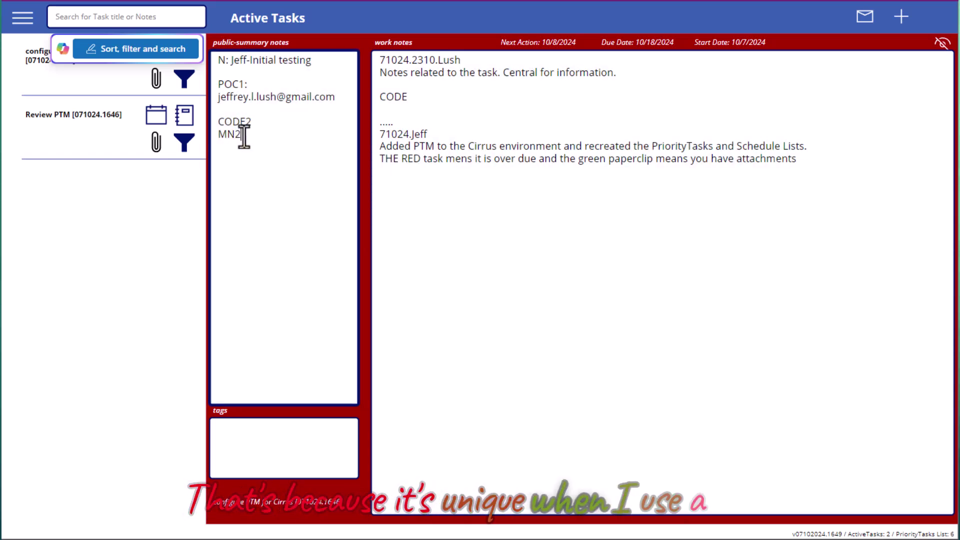
double_click(244, 136)
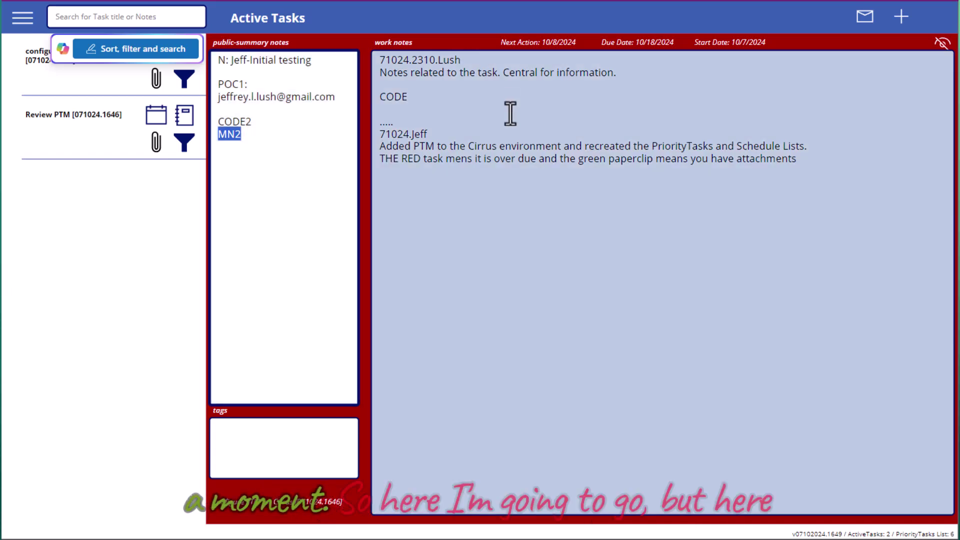
Append ".POC1" to the date-stamped first line of the work notes.
click(511, 108)
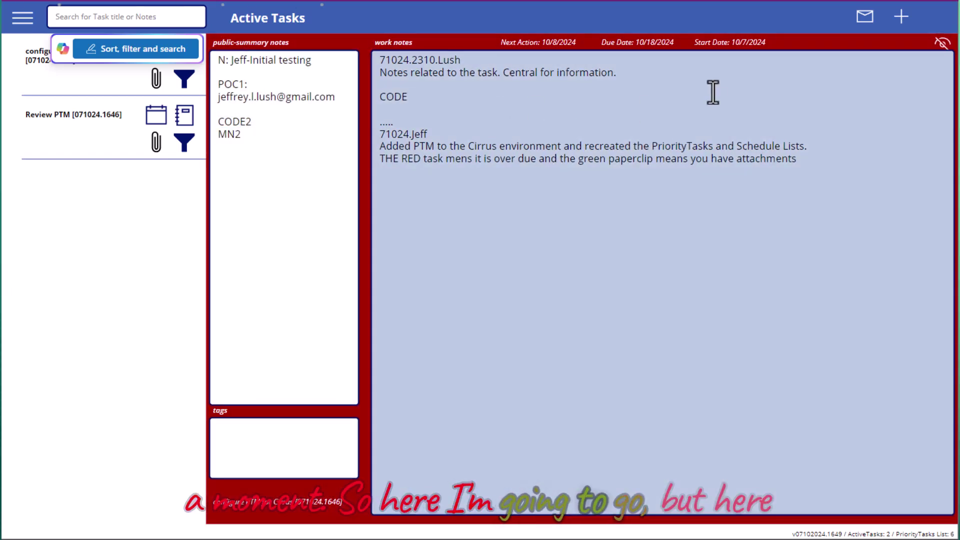
click(504, 62)
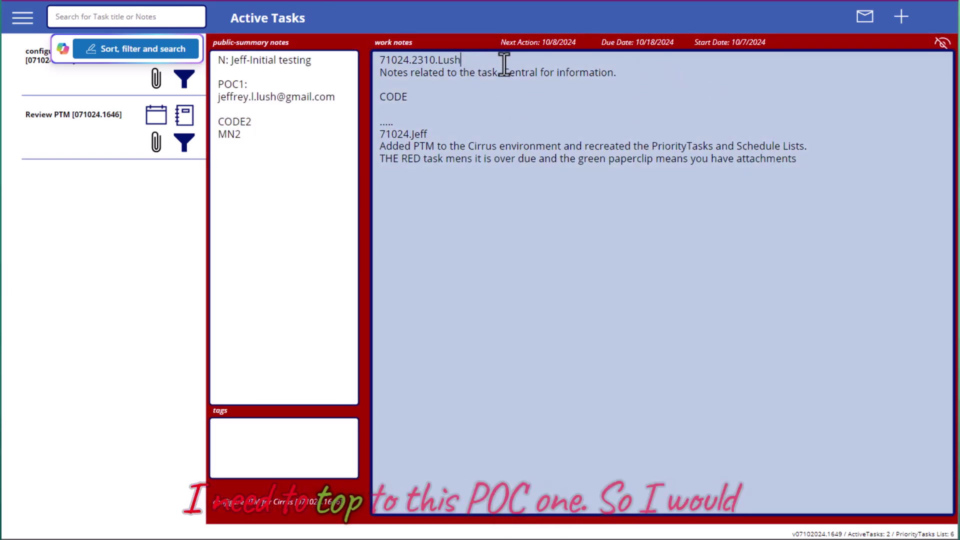
text(.POC1)
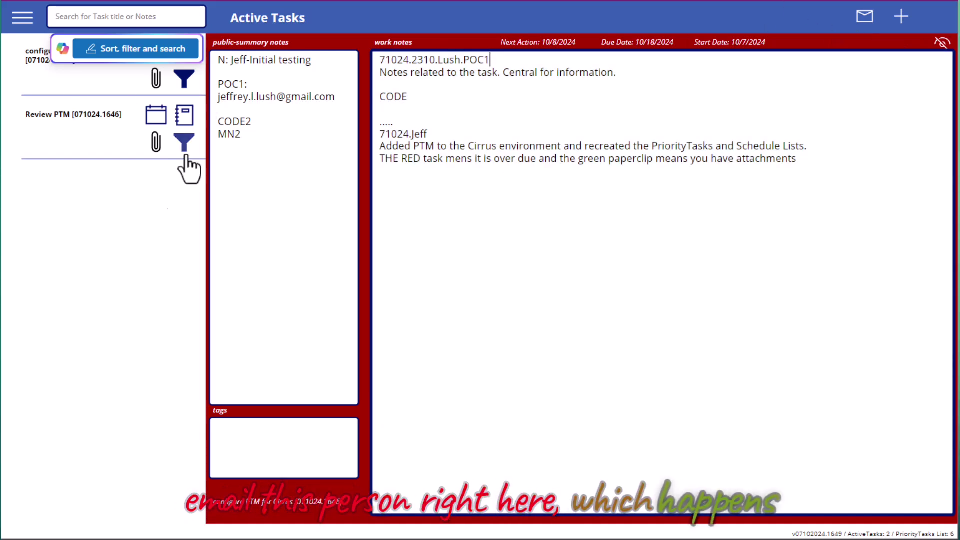
Start an email for "configure PTM for Cirrus" and set the task's action date to 10/11/2024.
click(863, 21)
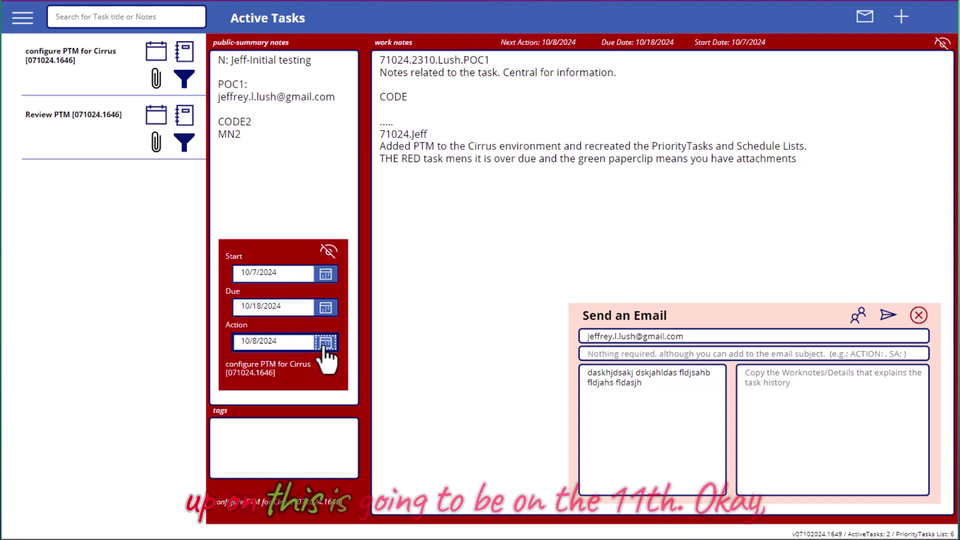
click(326, 343)
click(421, 390)
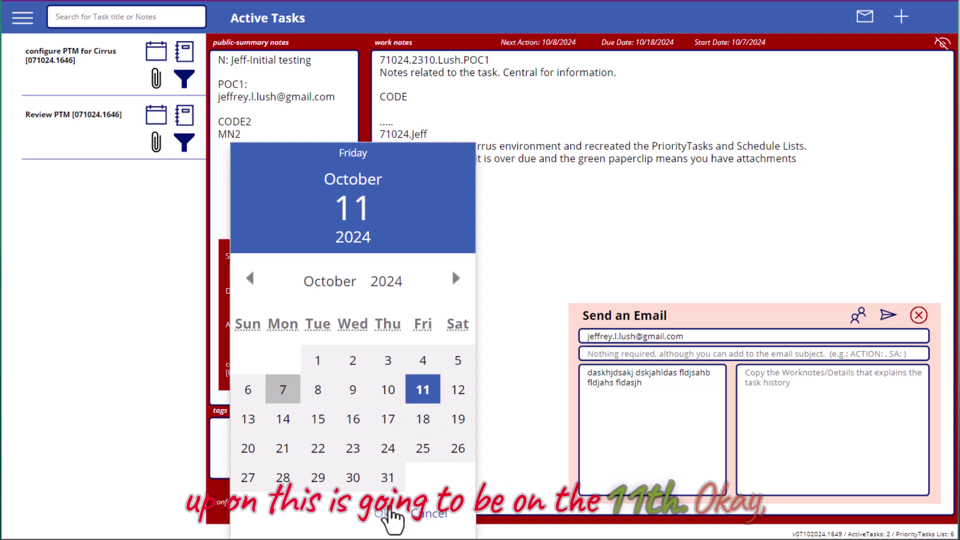
click(383, 514)
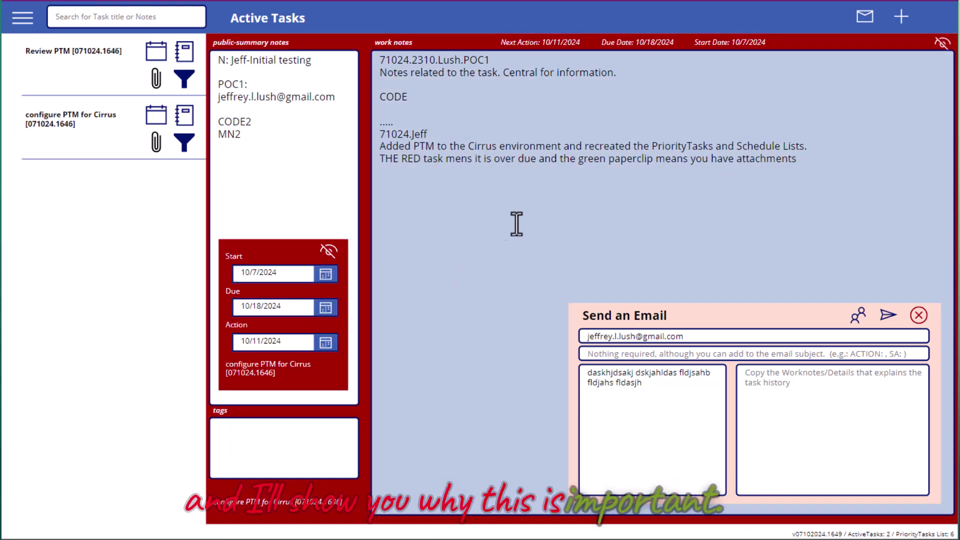
Replace the email's message text with "Notes related to the task. Central for information." copied from the work notes.
drag(628, 75, 443, 75)
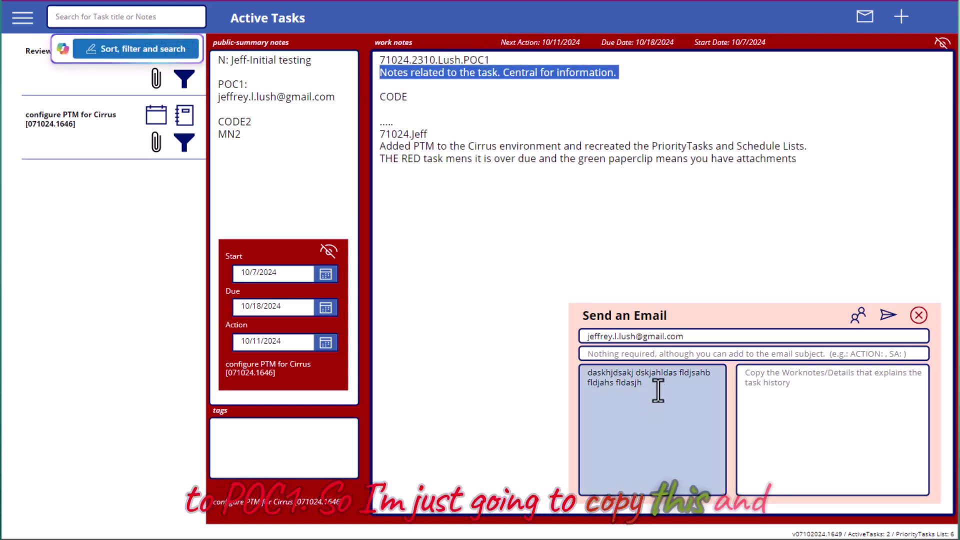
drag(658, 390, 531, 360)
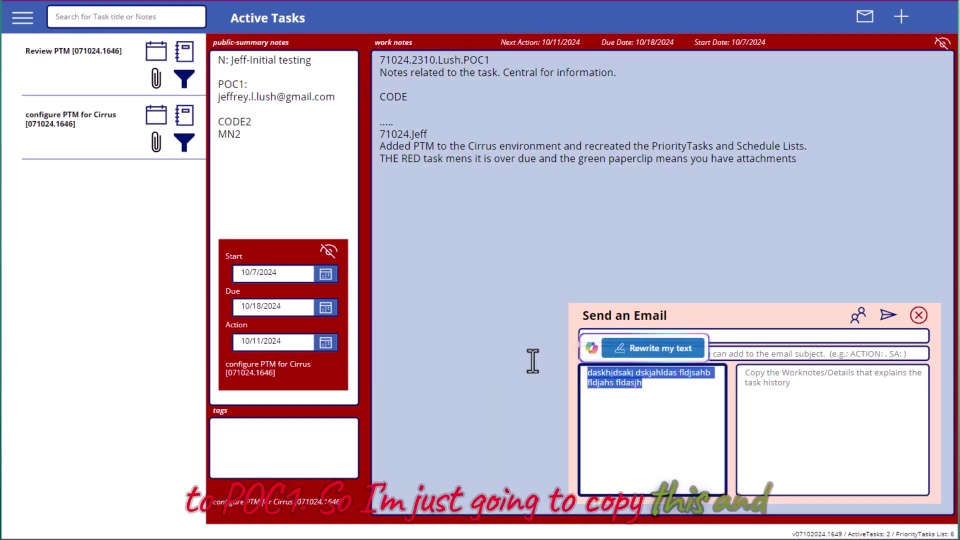
key(ctrl+v)
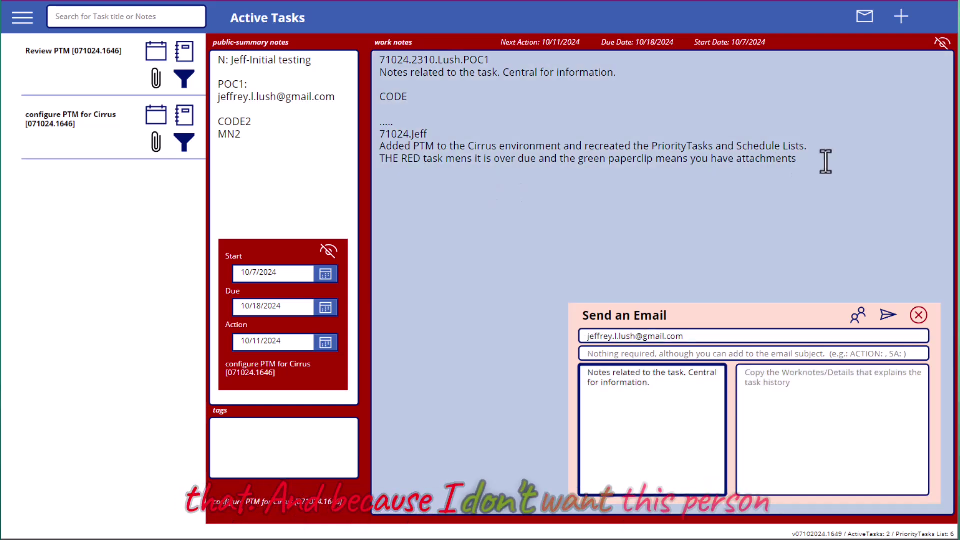
Copy the work notes from CODE through the last line into the email's task history field.
drag(825, 161, 376, 122)
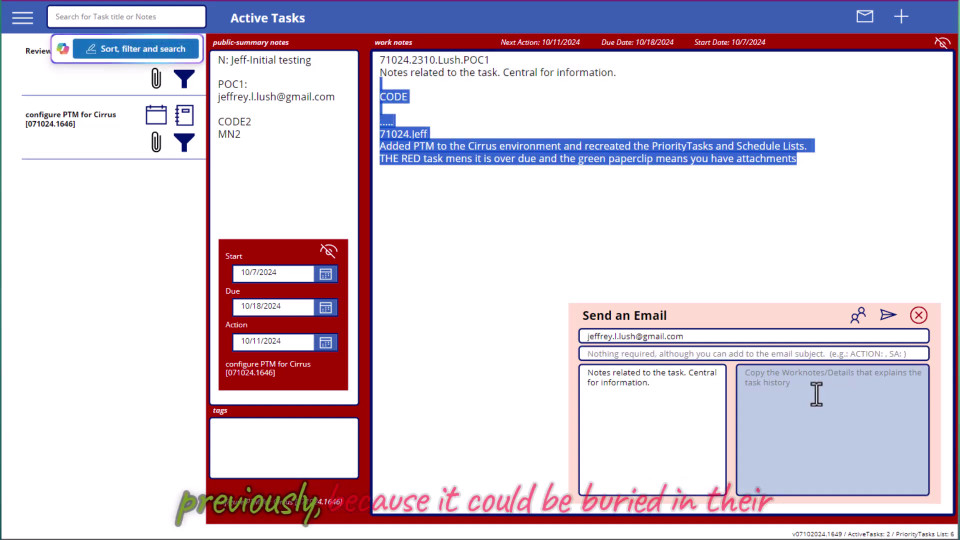
click(806, 388)
text(CODE  ..... 71024.Jeff Added PTM to the Cirrus environment and recreated the PriorityTasks and Schedule Lists. THE RED task mens it is over due and the green paperclip means you have attachments)
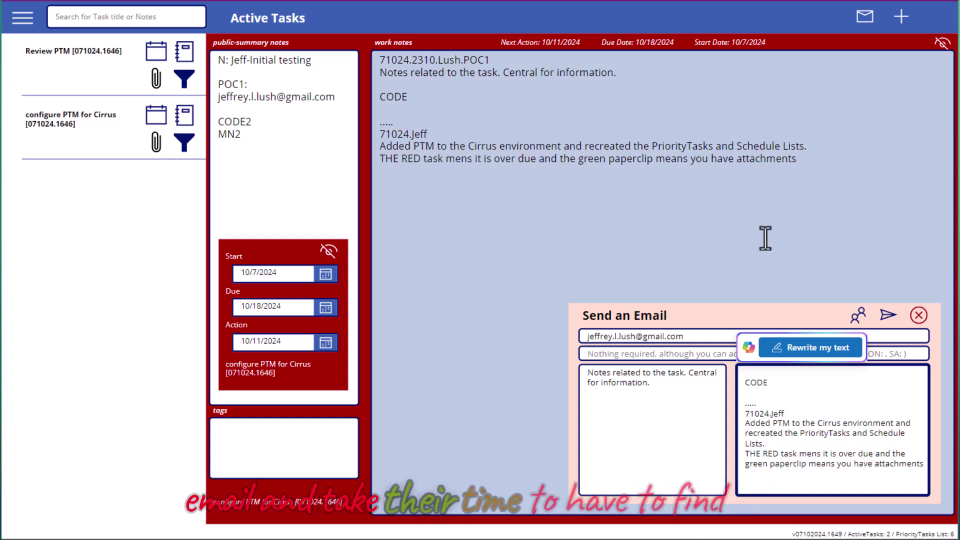
drag(432, 158, 438, 159)
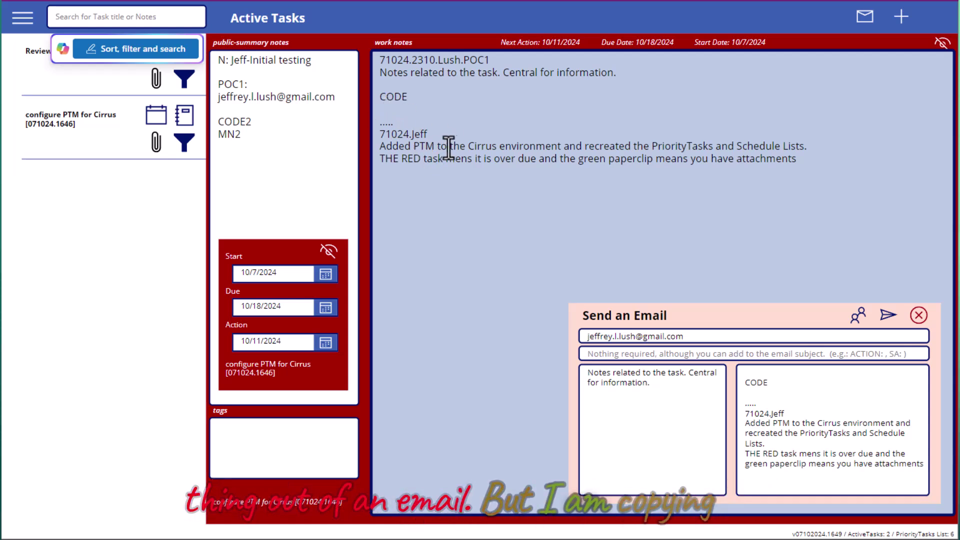
drag(801, 159, 379, 146)
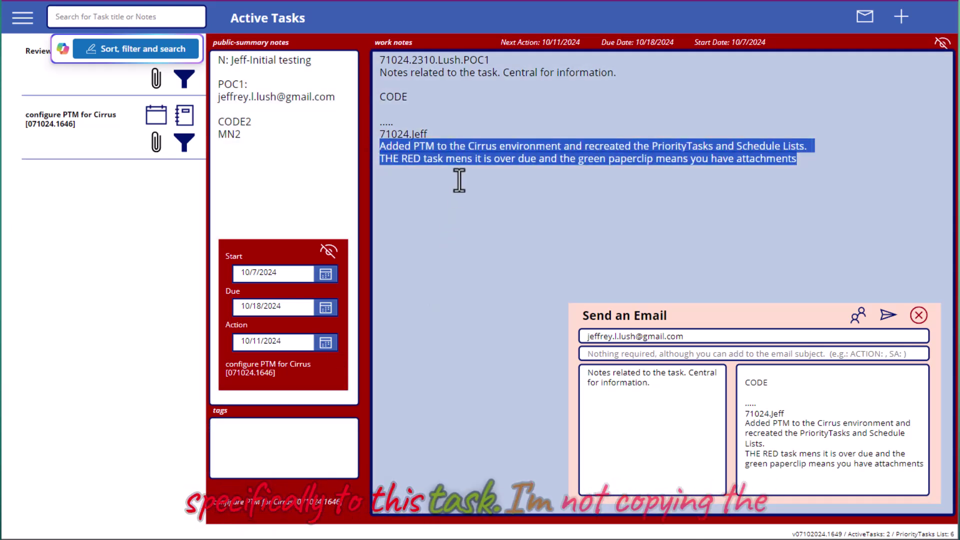
click(459, 180)
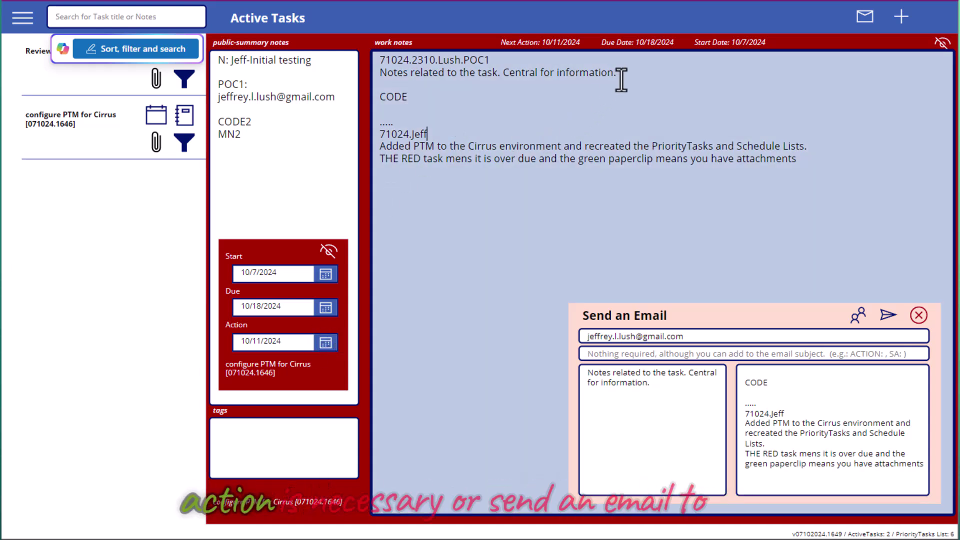
drag(620, 74, 379, 73)
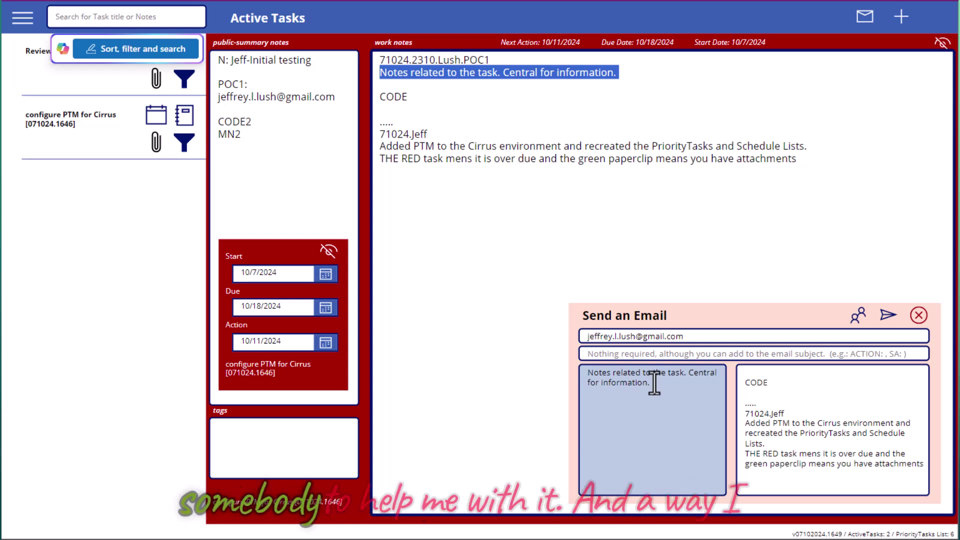
click(119, 238)
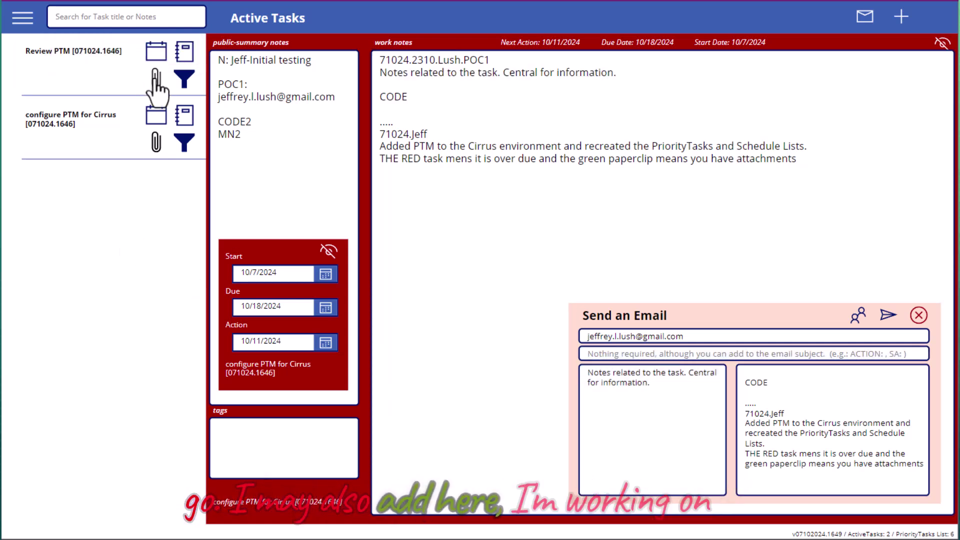
Attach PersTaskMgr.msapp to "configure PTM for Cirrus", save the attachment and send the prepared email.
click(155, 143)
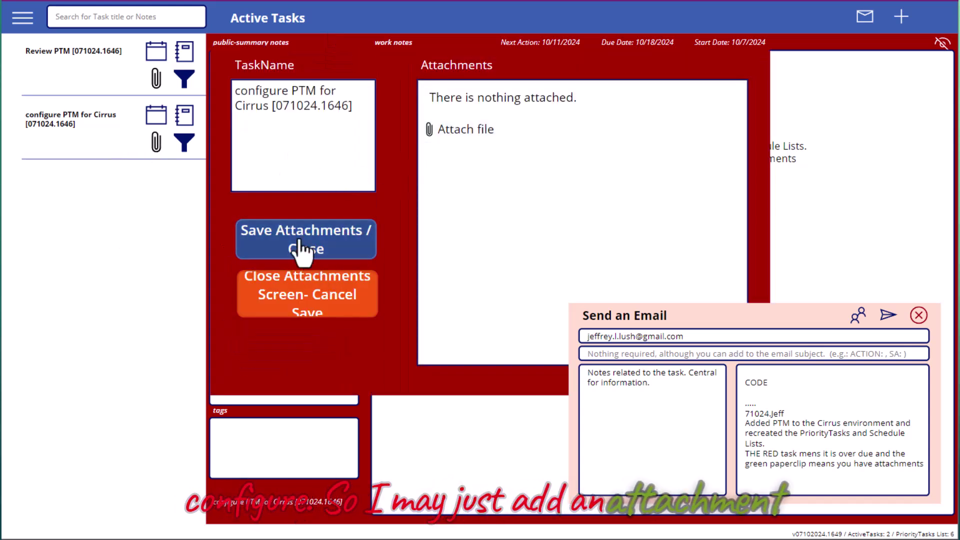
click(462, 130)
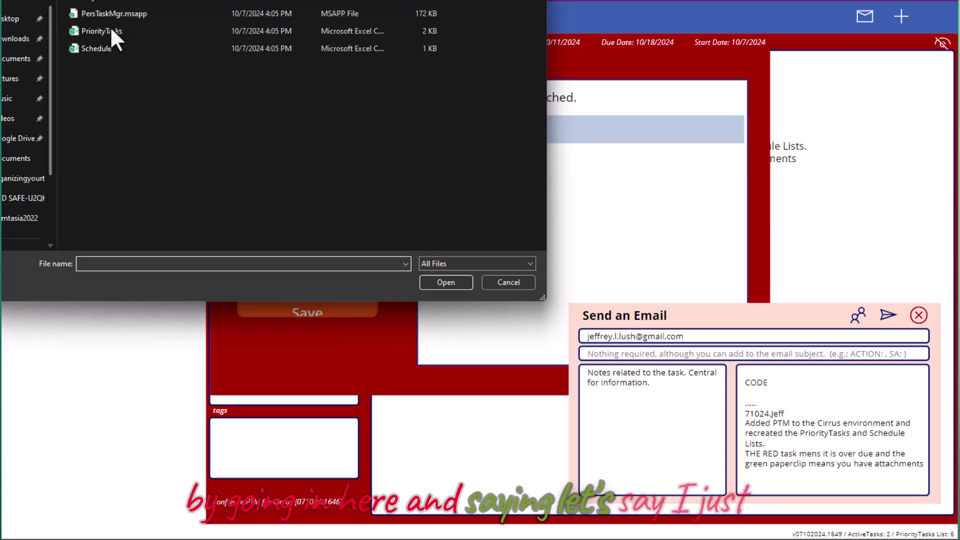
double_click(113, 14)
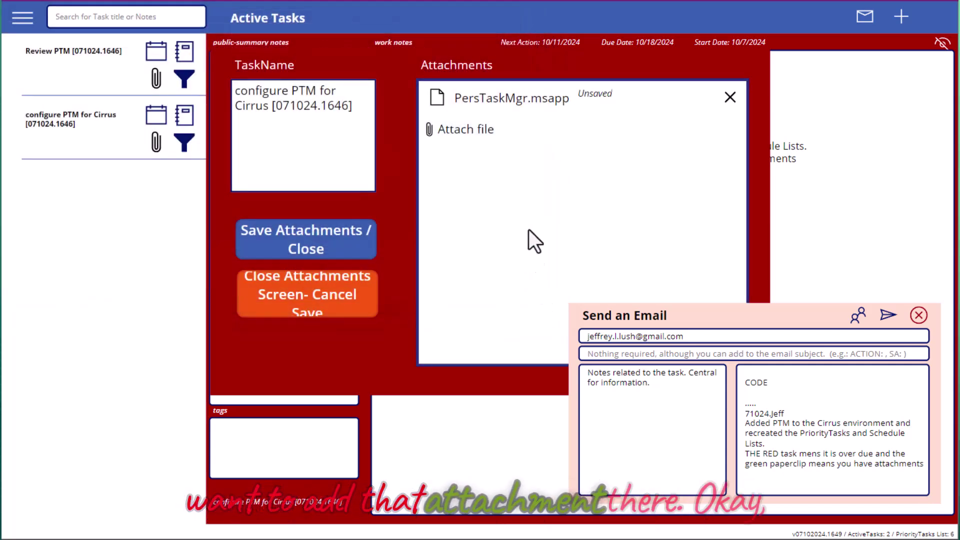
click(328, 236)
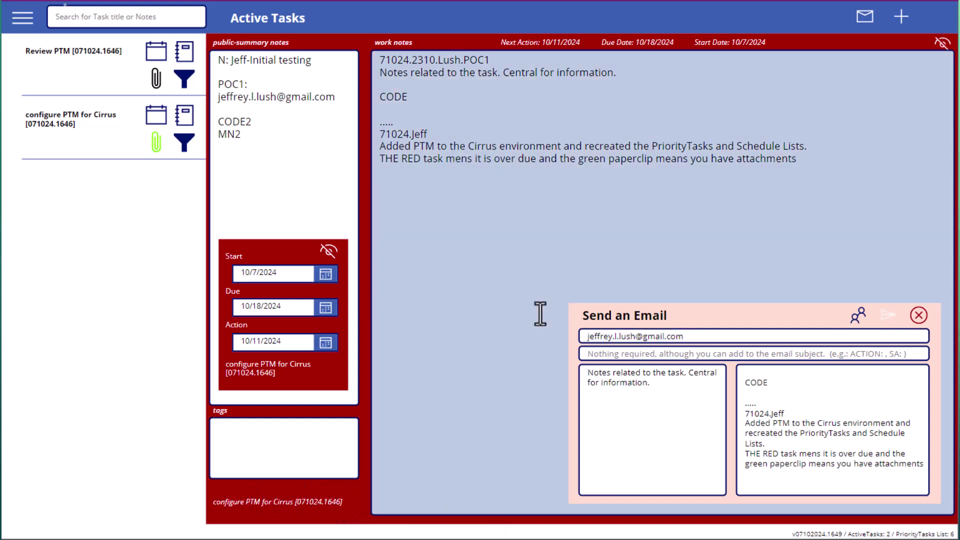
click(540, 314)
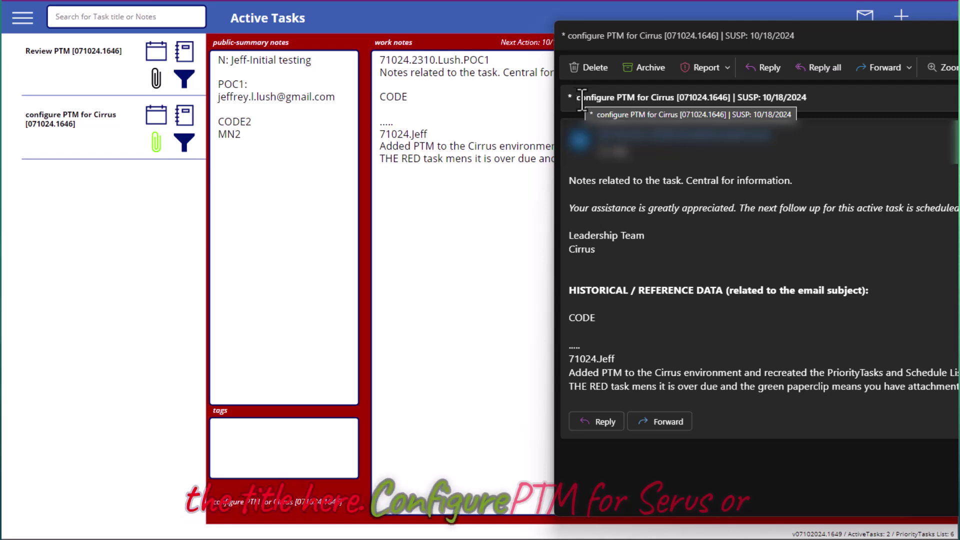
Examine the received task email's subject with the task ID, the follow-up date and the historical reference data.
click(26, 116)
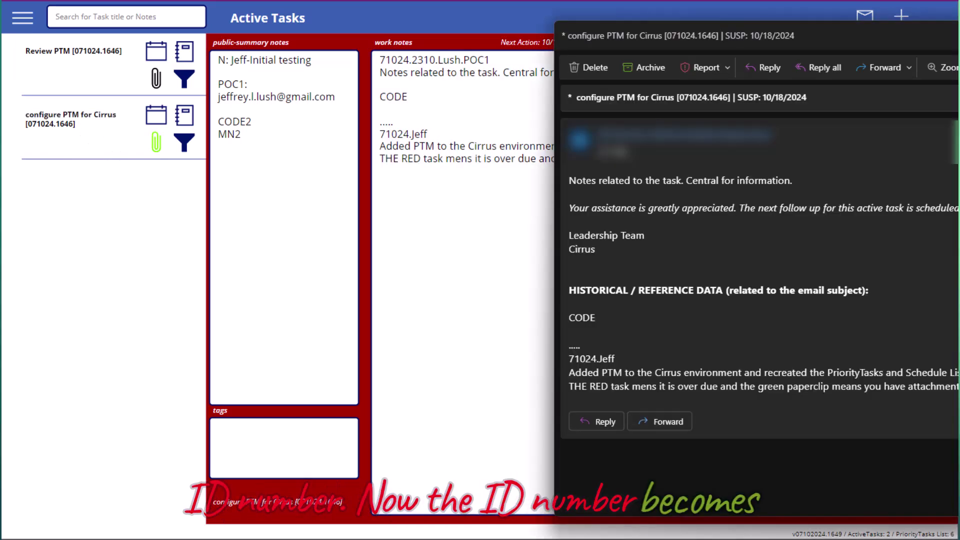
drag(729, 99, 686, 100)
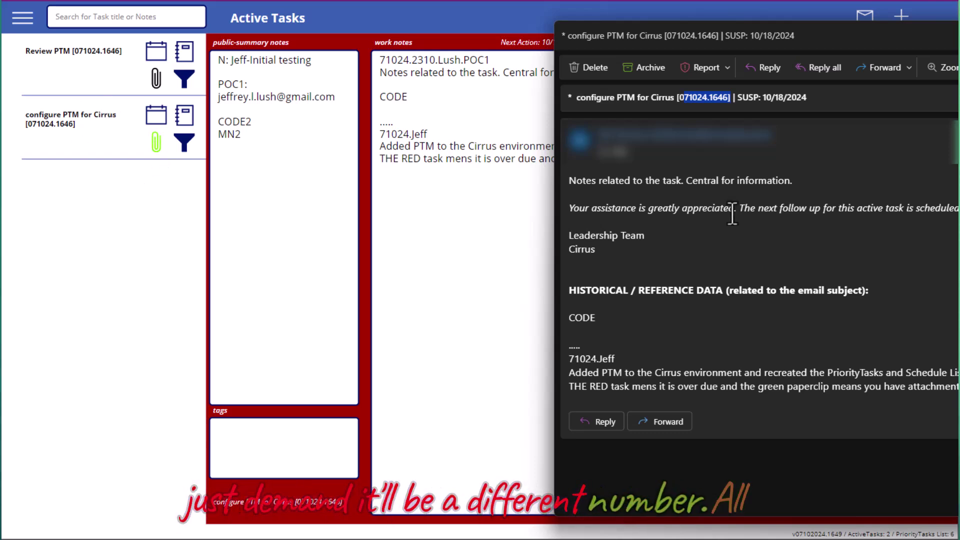
drag(842, 43, 768, 48)
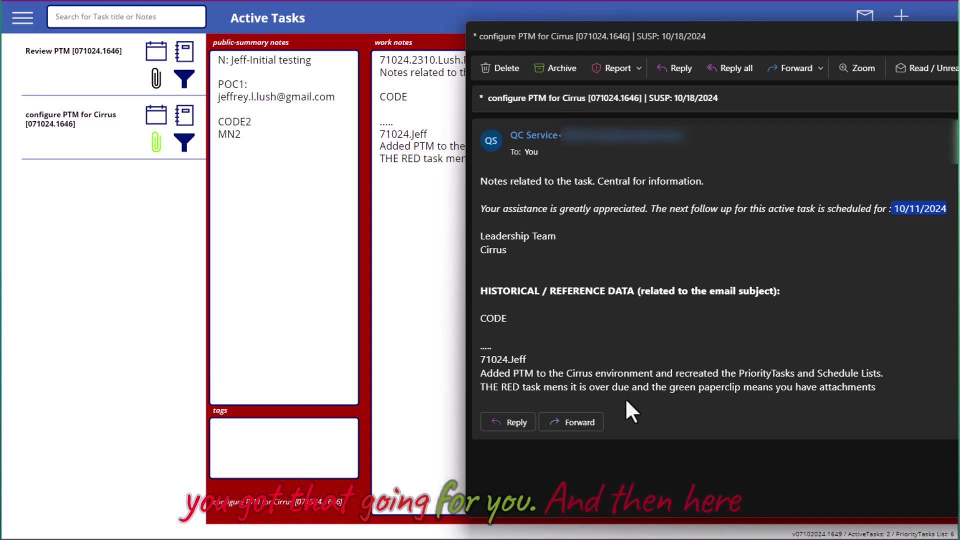
scroll(614, 353, down, 1)
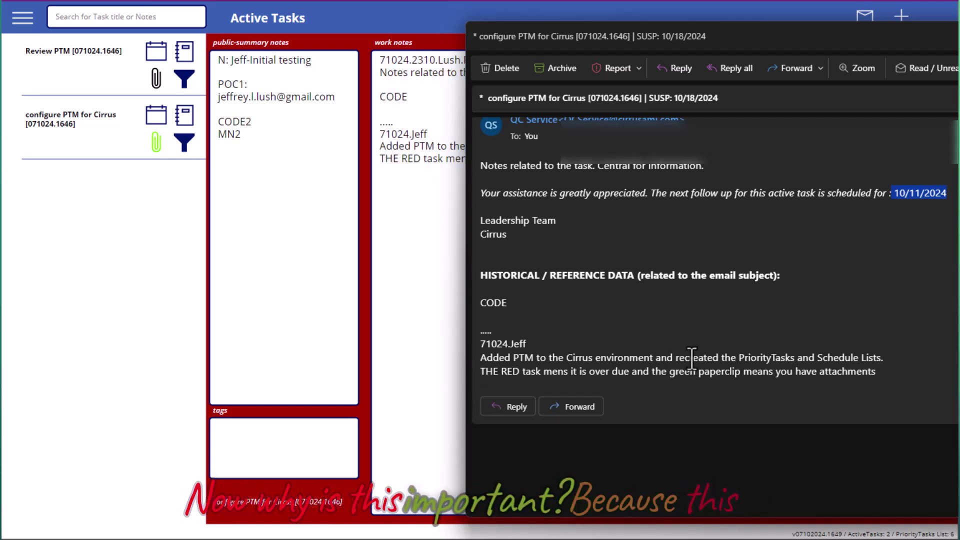
drag(880, 370, 485, 343)
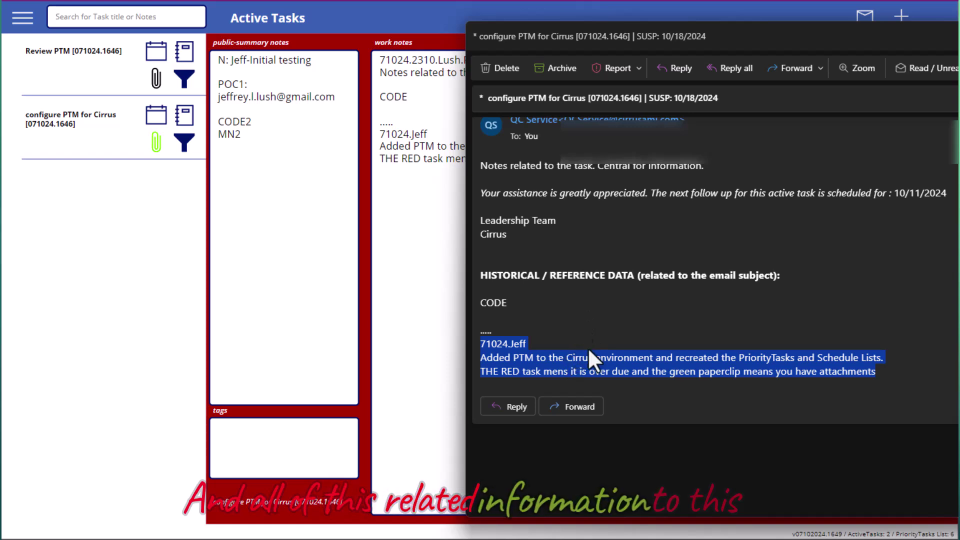
scroll(590, 344, up, 1)
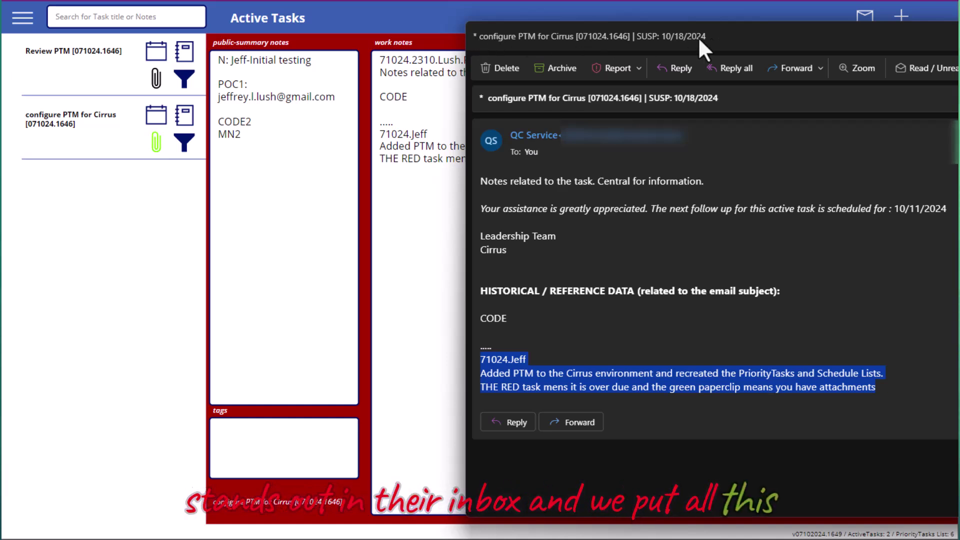
Start a reply to the task email and enter "ssddsa" as the message text.
click(683, 71)
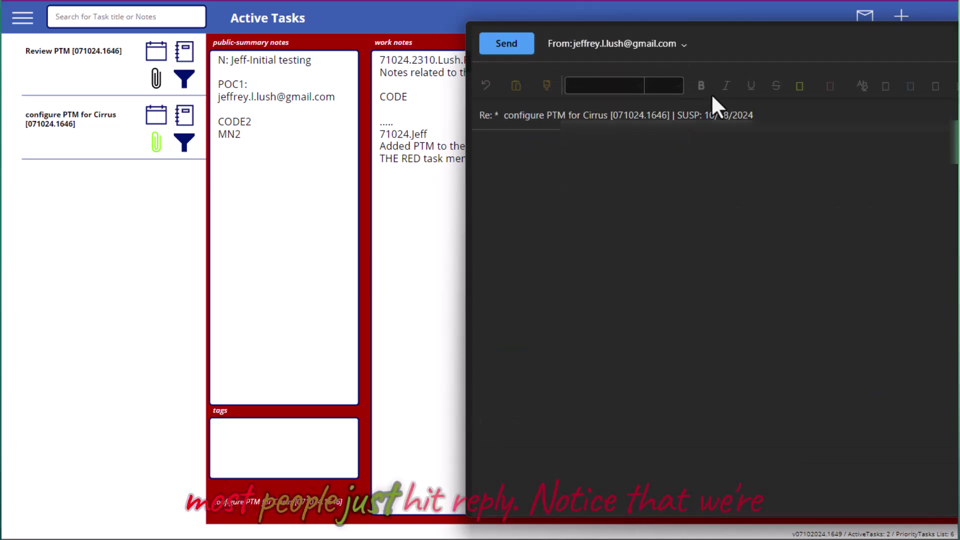
drag(612, 192, 668, 193)
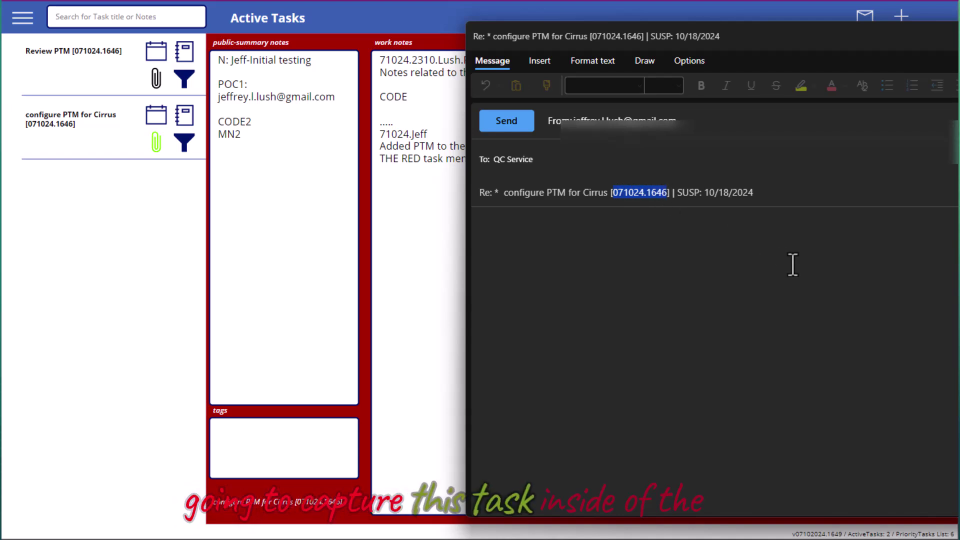
click(772, 193)
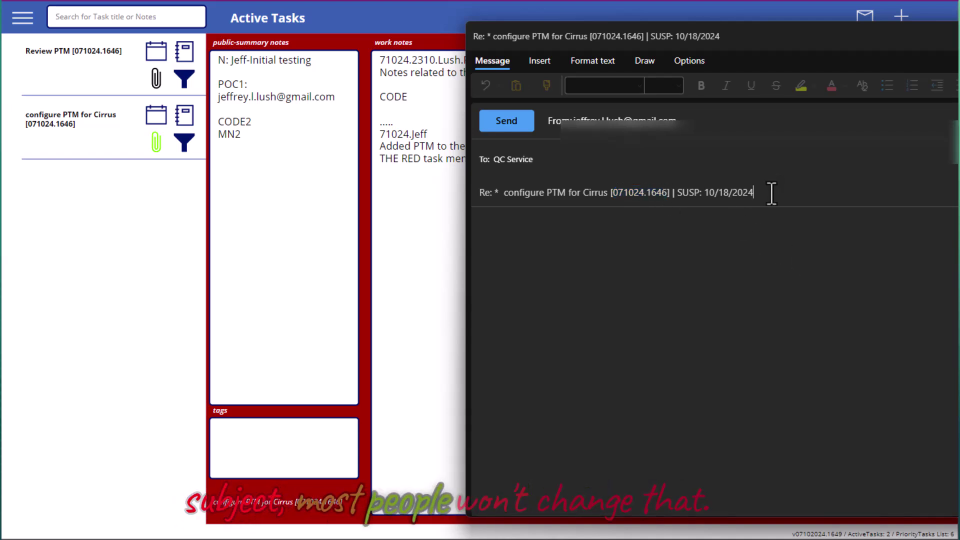
click(572, 258)
text(ssddsa)
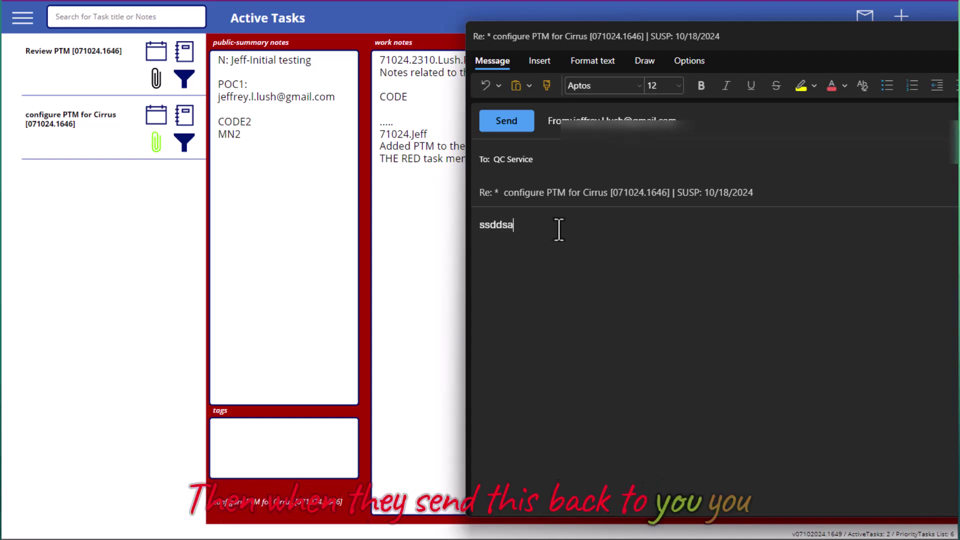
Copy the task ID [071024.1646] from the reply's subject and paste it into the task search in Active Tasks.
drag(610, 193, 669, 193)
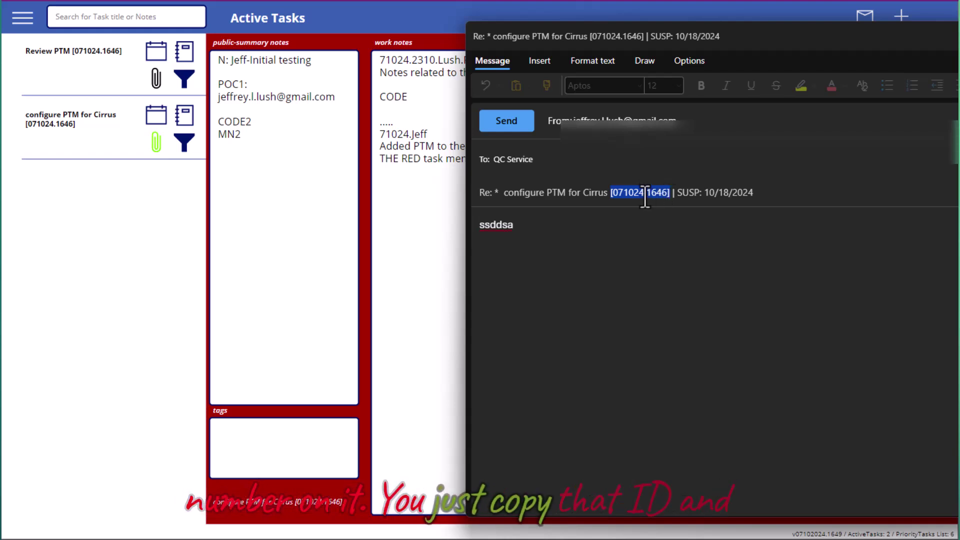
right_click(645, 195)
click(694, 268)
key(ctrl+v)
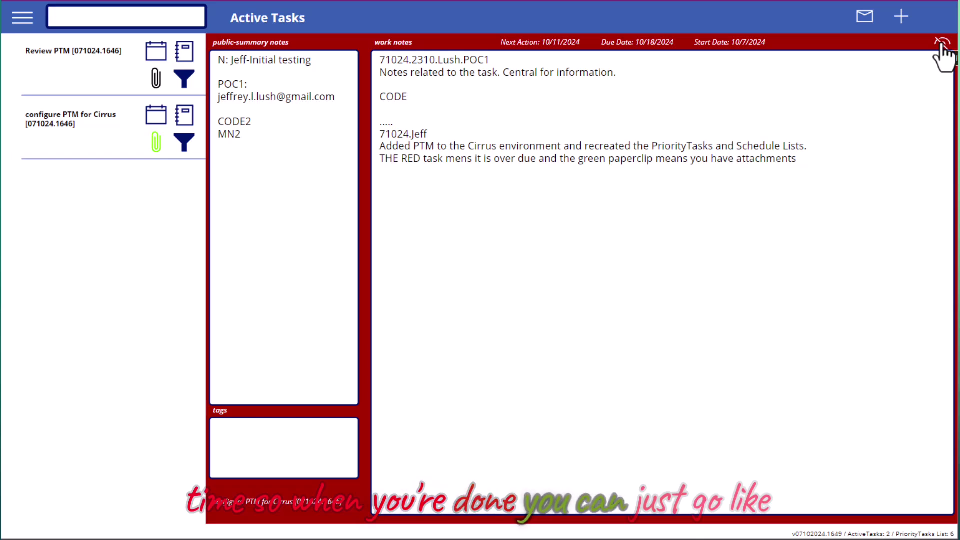
Close the notes of "configure PTM for Cirrus" and open the date settings of "Review PTM".
click(942, 45)
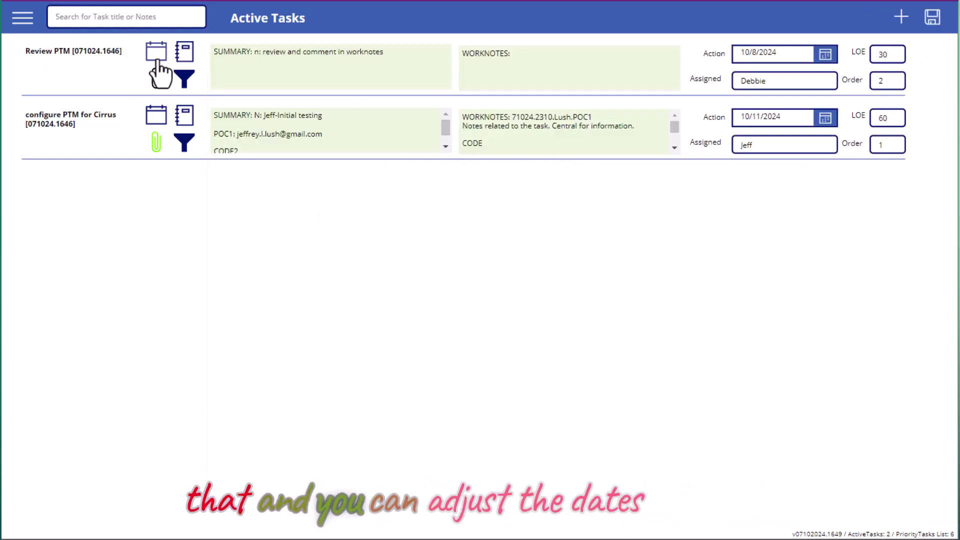
click(156, 52)
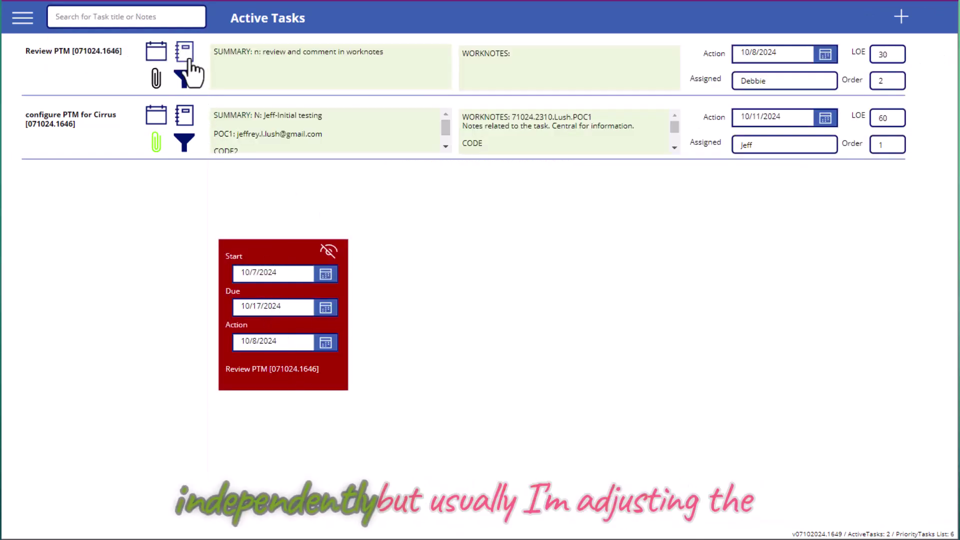
Open the notes of the "Review PTM" task to view its dates, and close them again.
click(190, 59)
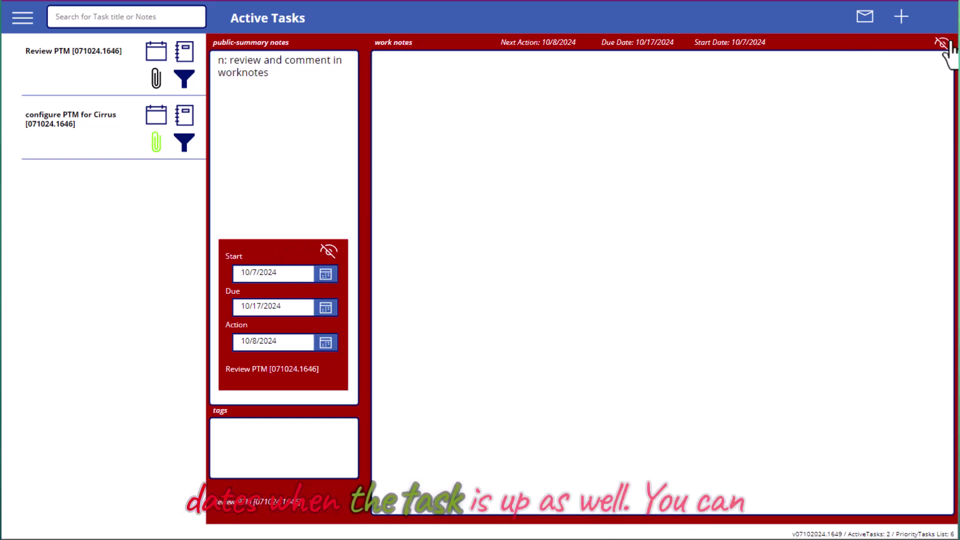
click(944, 44)
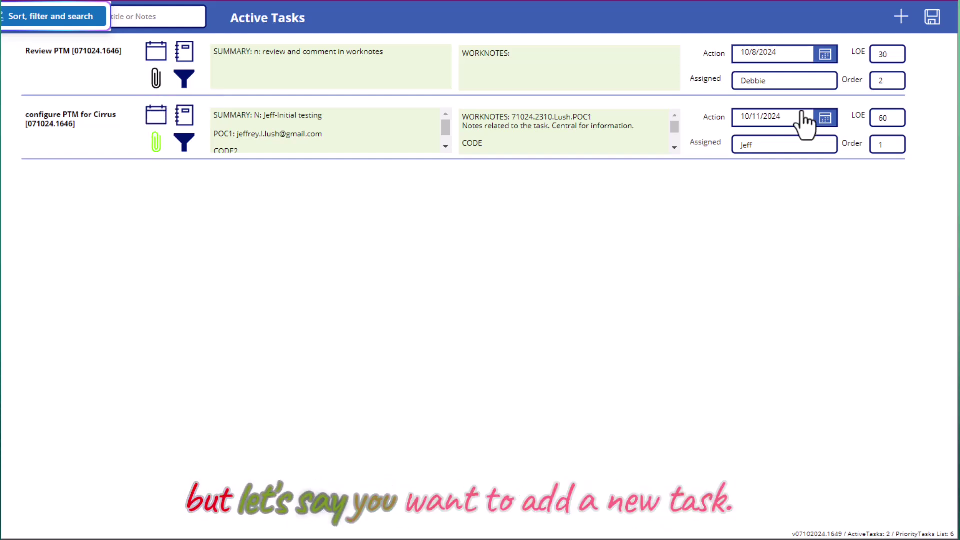
Add a new task named "sample" with Archive set to No, and save it.
click(902, 17)
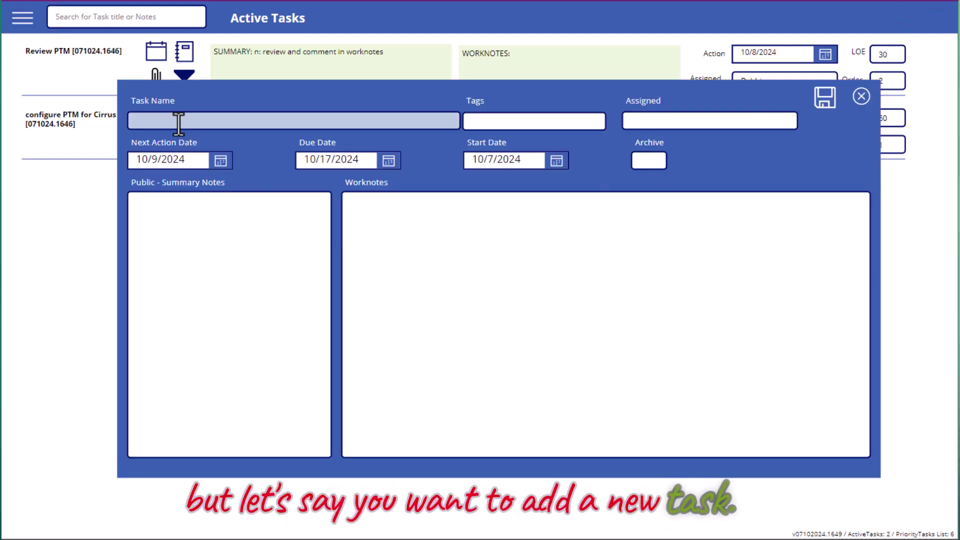
click(179, 120)
text(sample)
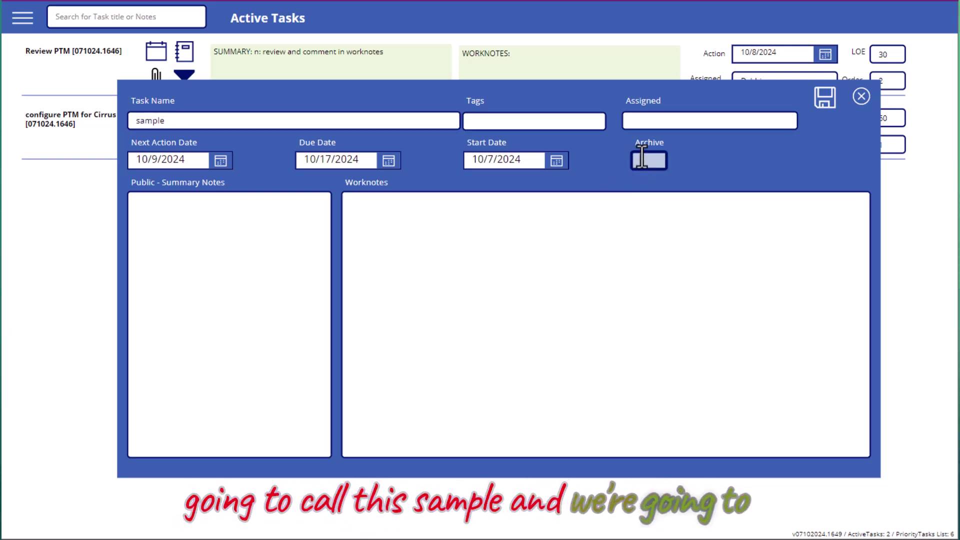
click(640, 159)
text(No)
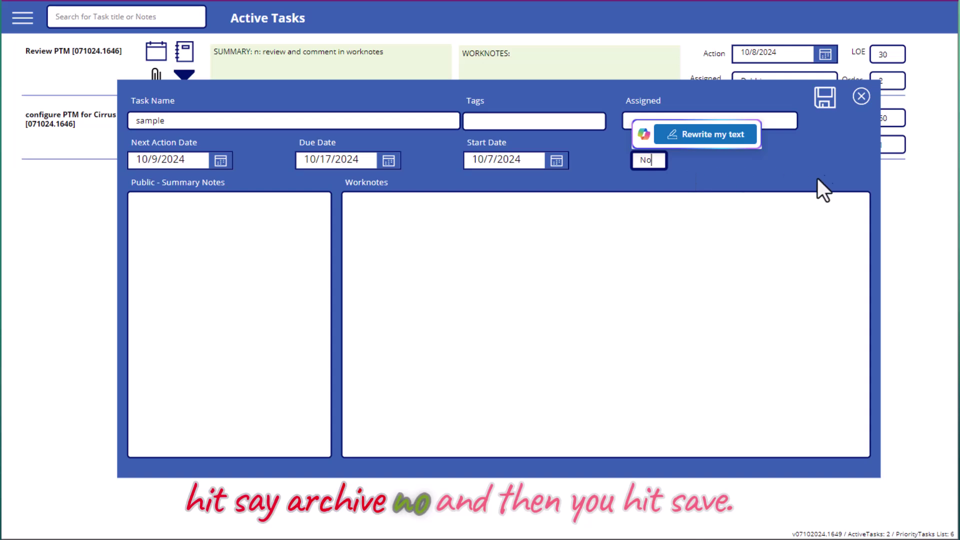
click(825, 100)
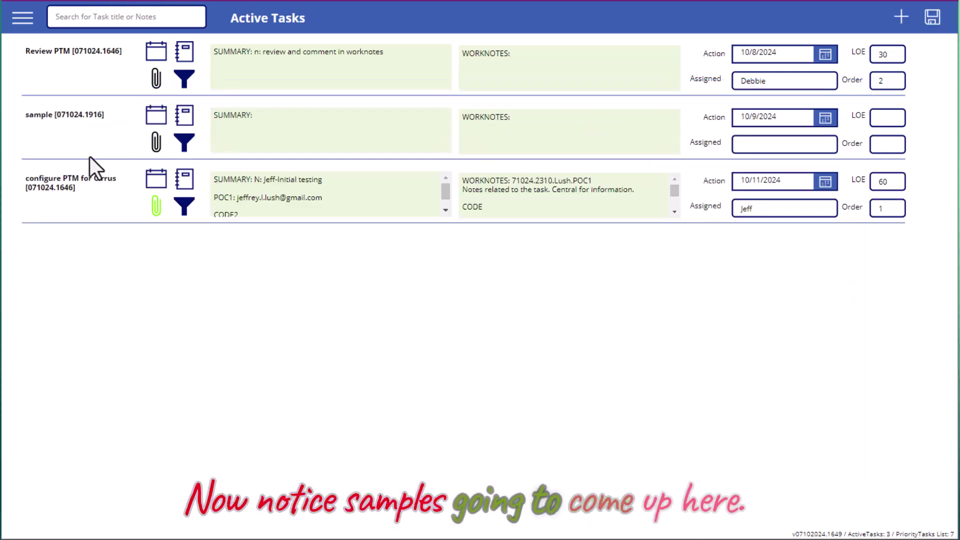
Filter the active tasks by the copied ID [071024.1646], and clear the search.
click(103, 15)
key(ctrl+v)
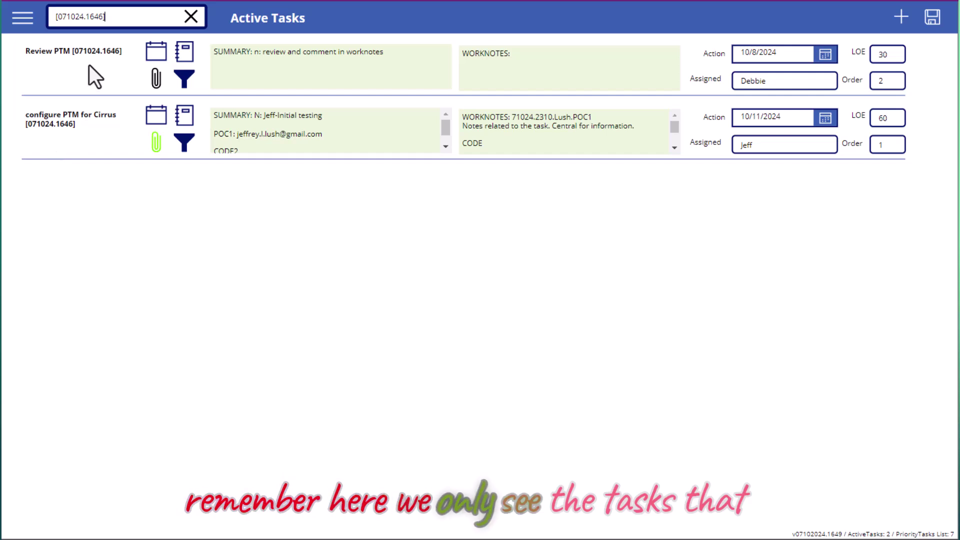
click(191, 16)
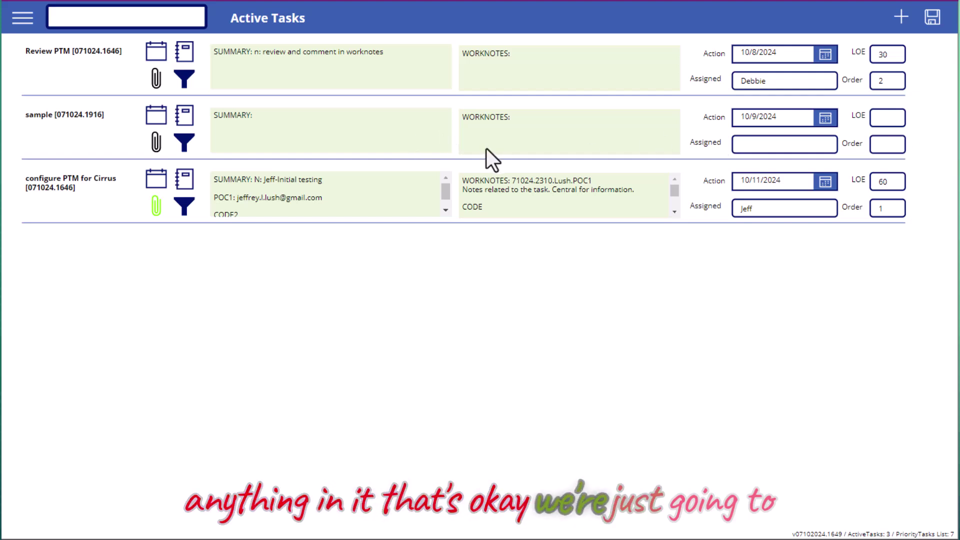
Move the "sample" task to the archive and find it in the Archive by searching for "Sample".
click(184, 144)
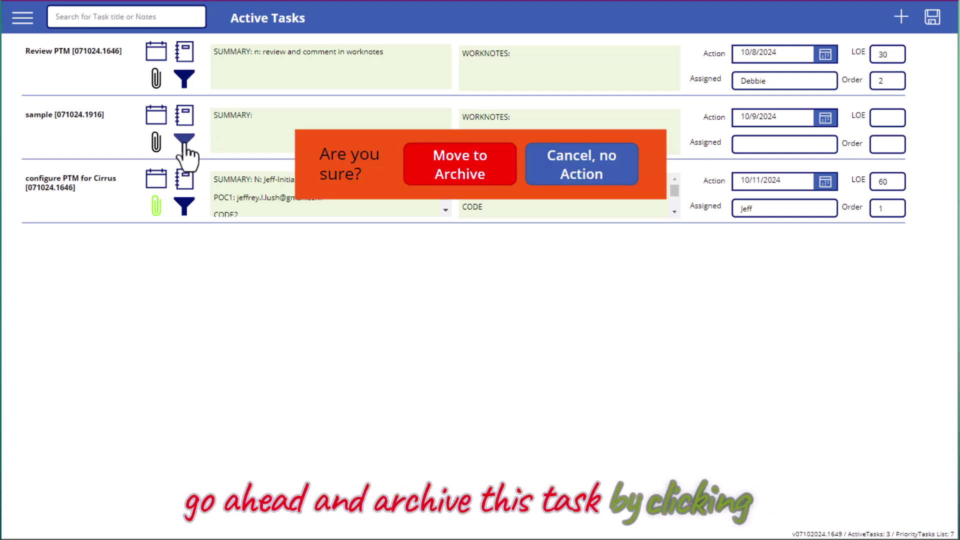
click(480, 172)
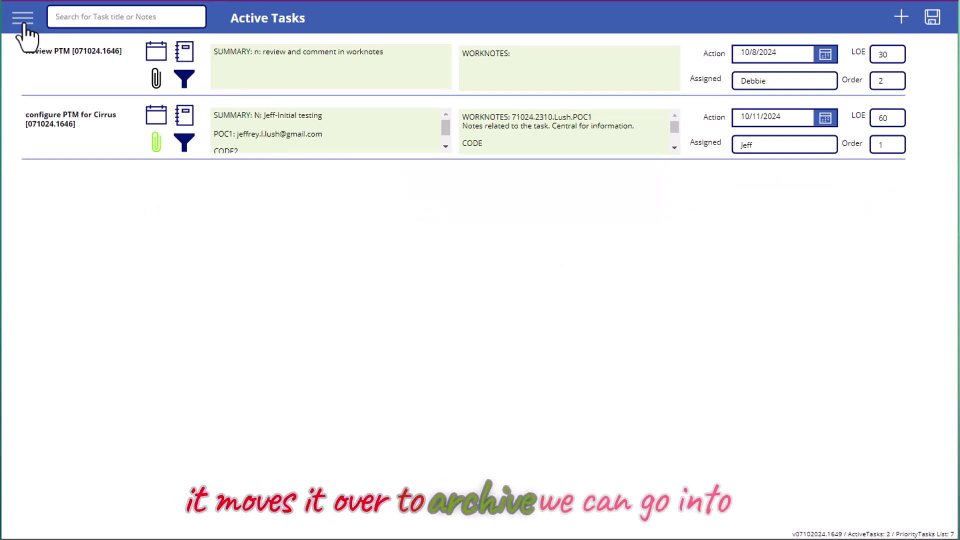
click(15, 87)
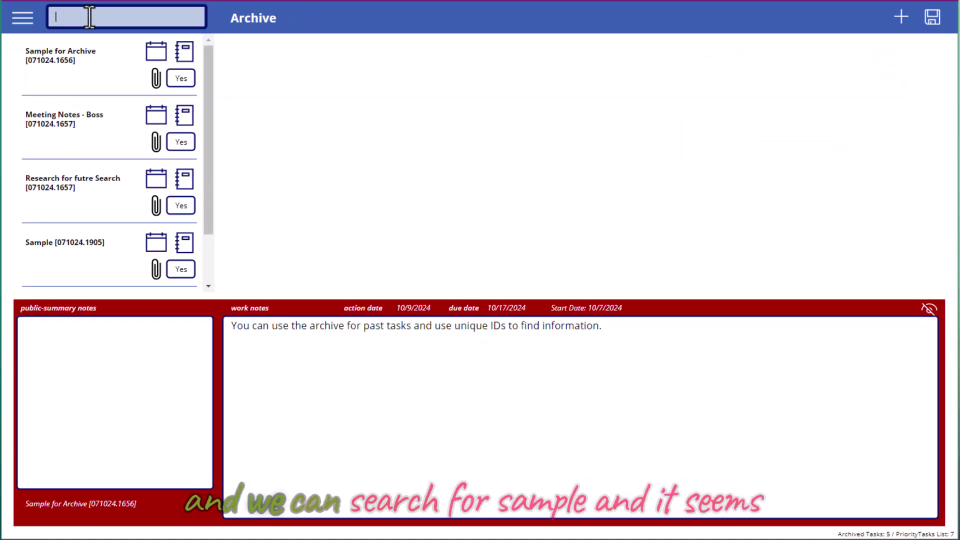
text(Sample)
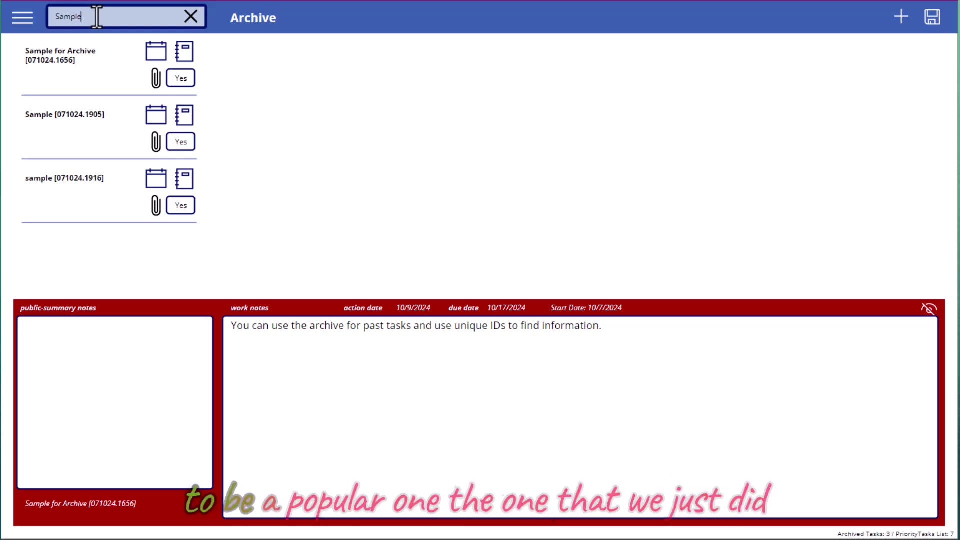
drag(110, 178, 22, 182)
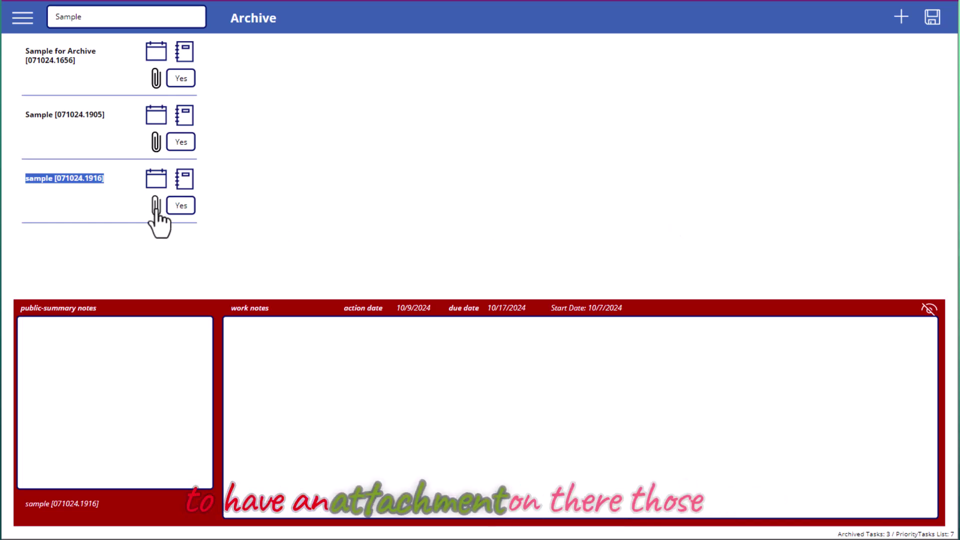
Attach the Schedule file to the archived task "sample [071024.1916]" and save the attachment.
click(156, 206)
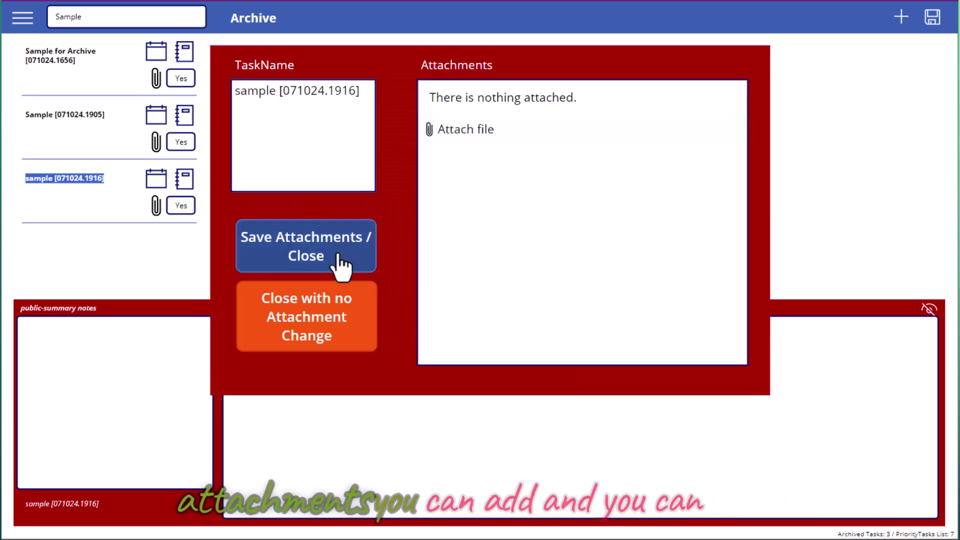
click(473, 132)
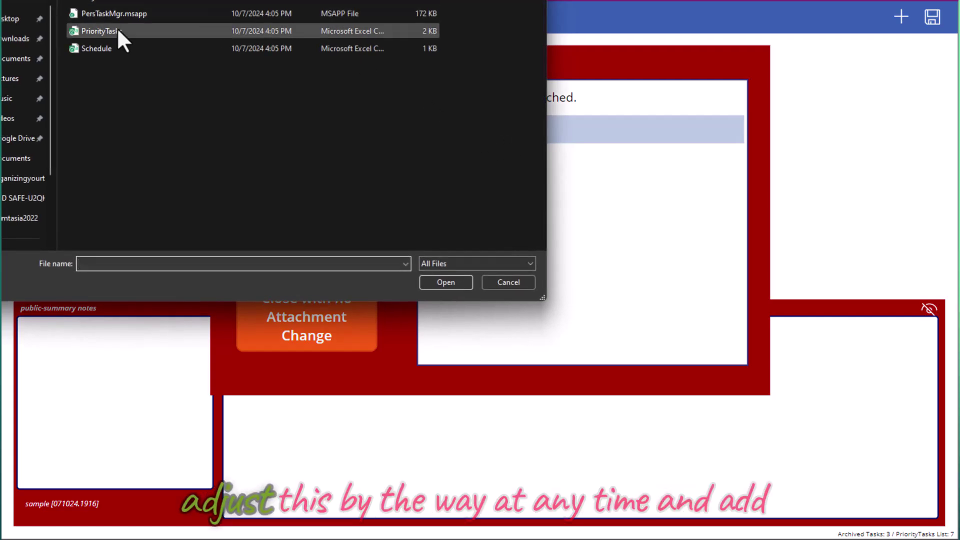
click(103, 47)
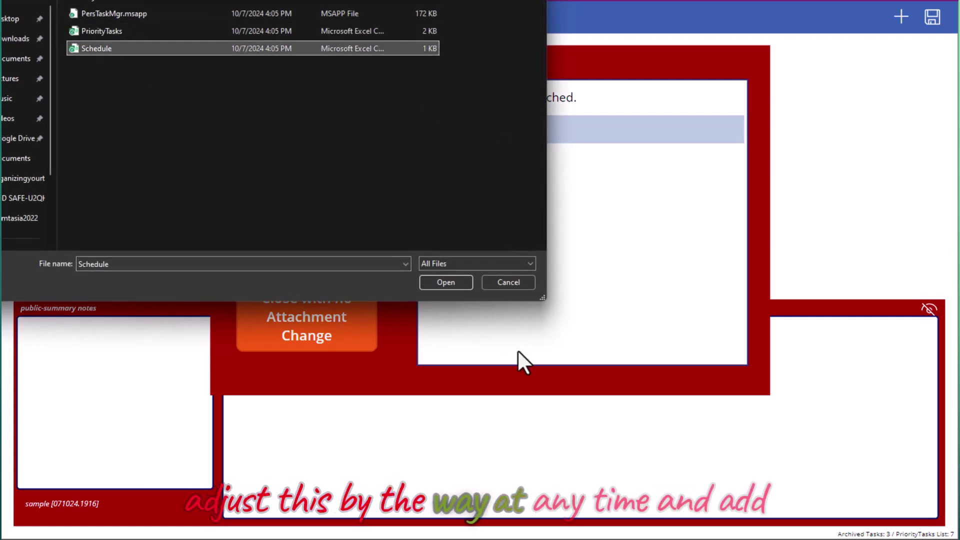
click(445, 283)
click(310, 266)
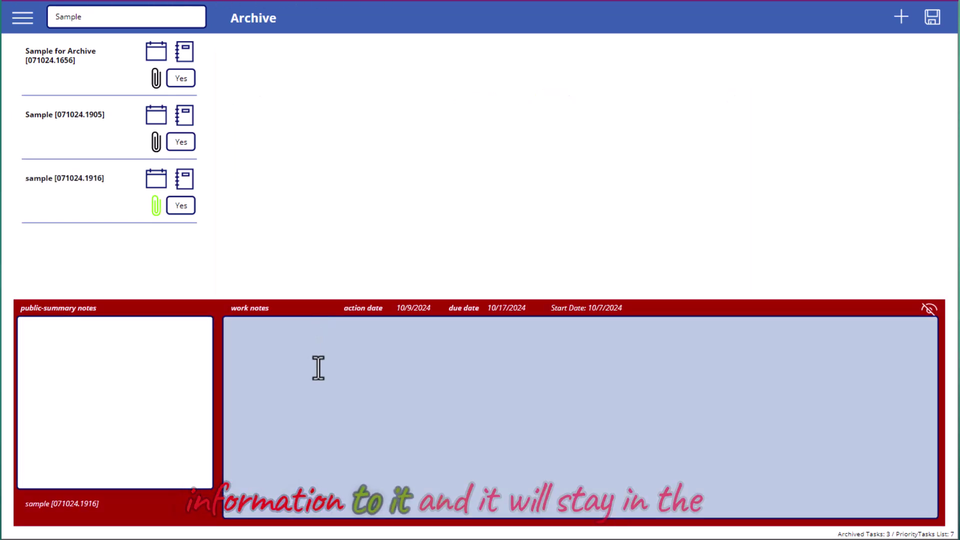
Enter "asassasasaassasasasasasasa asdsda" in the work notes of the archived "sample" task.
click(343, 366)
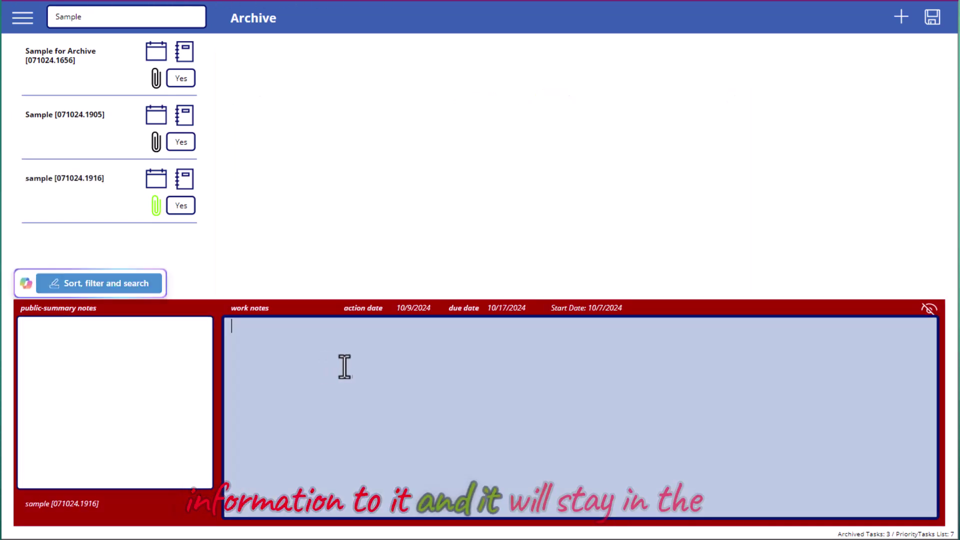
text(asassasasaas)
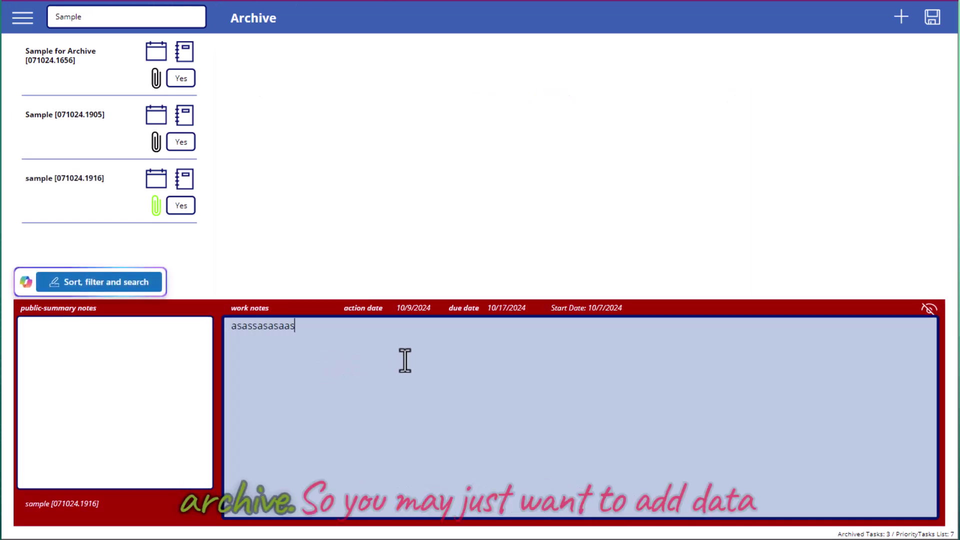
text(sasasasasasasa)
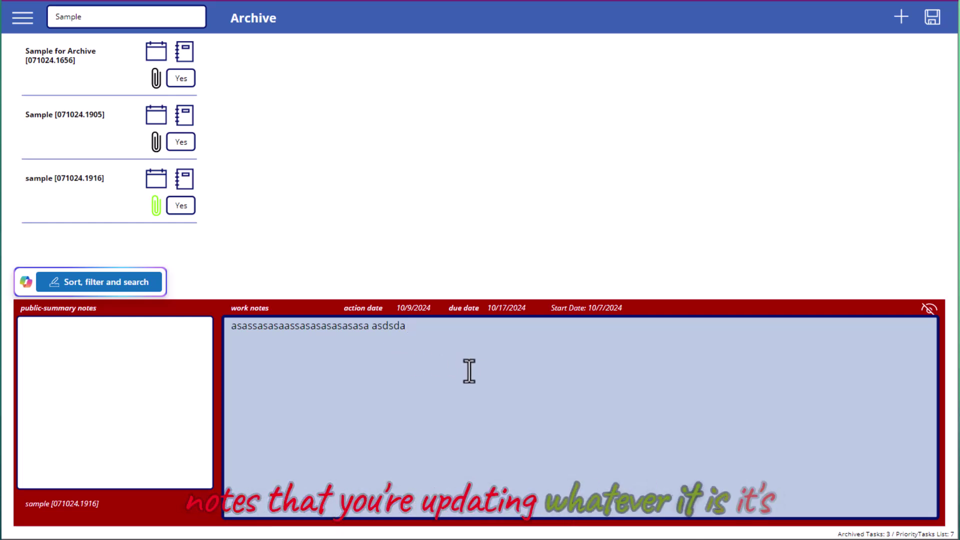
click(52, 386)
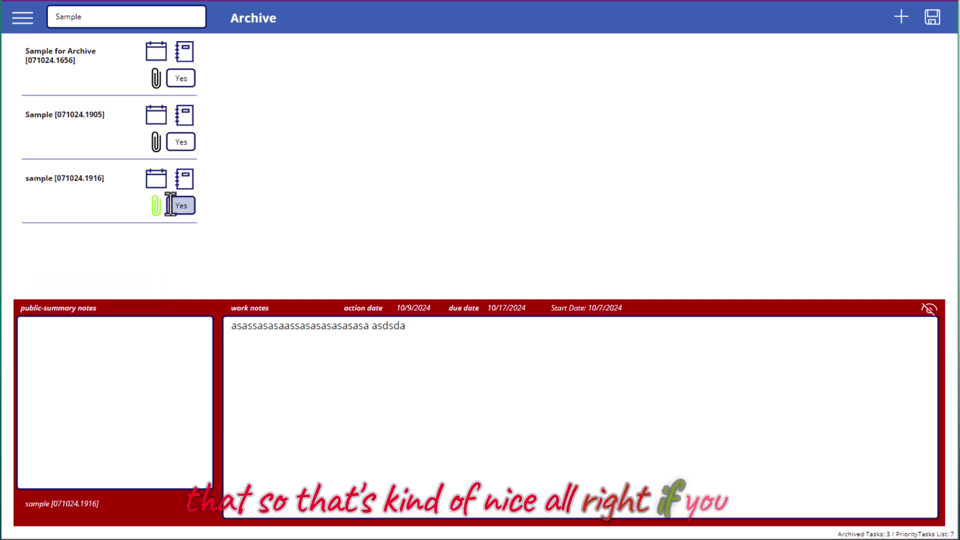
Restore "sample [071024.1916]" from the archive by setting its archive status to No and saving.
click(180, 205)
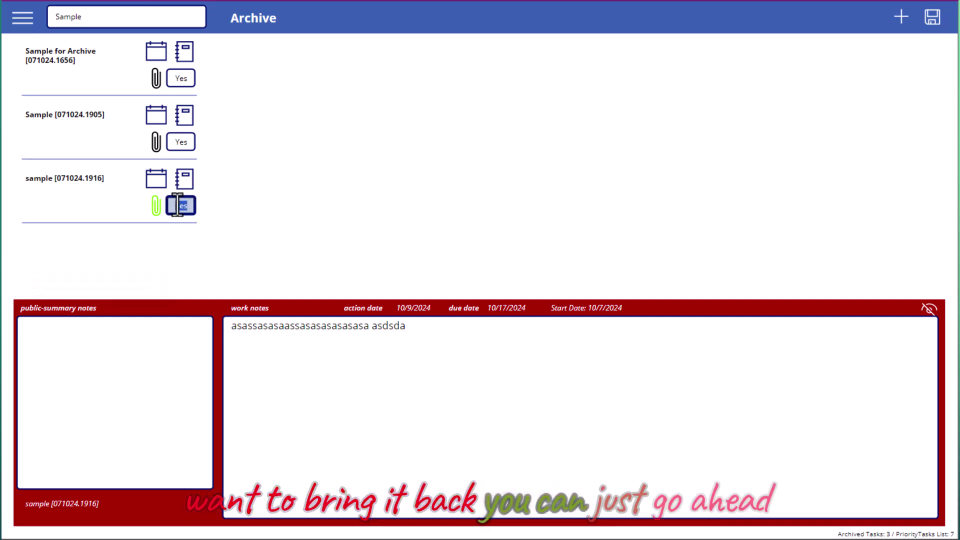
text(No)
key(Tab)
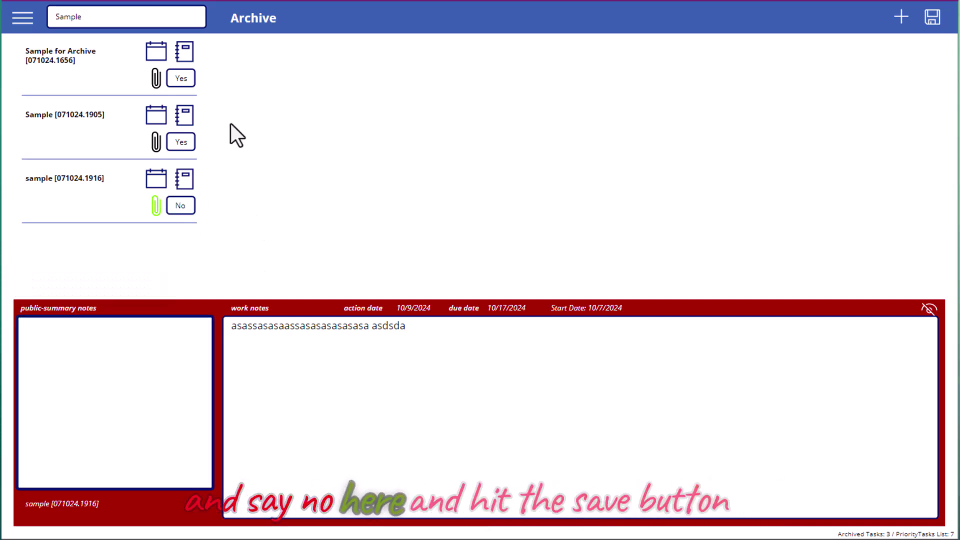
click(939, 23)
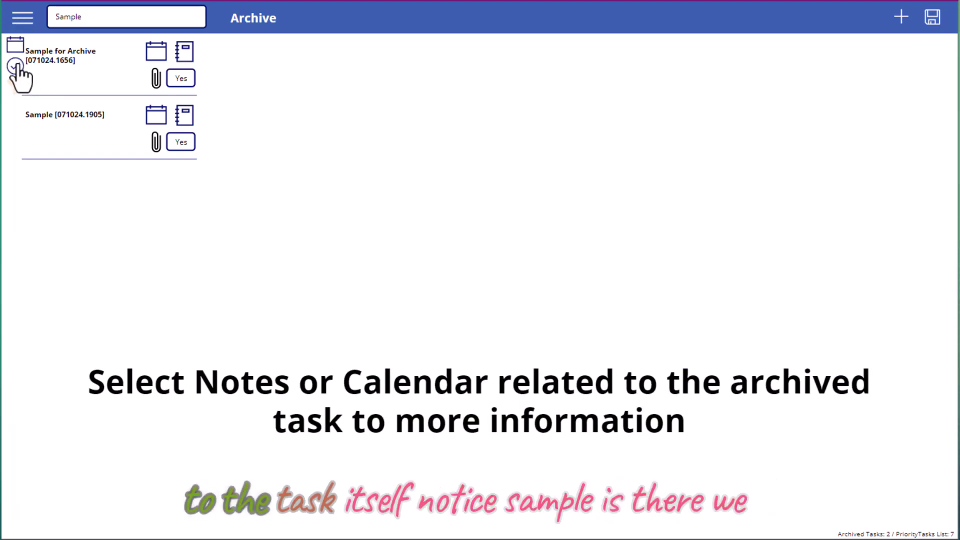
Return to Active Tasks and check the work notes and attachments of the "sample" task.
click(17, 70)
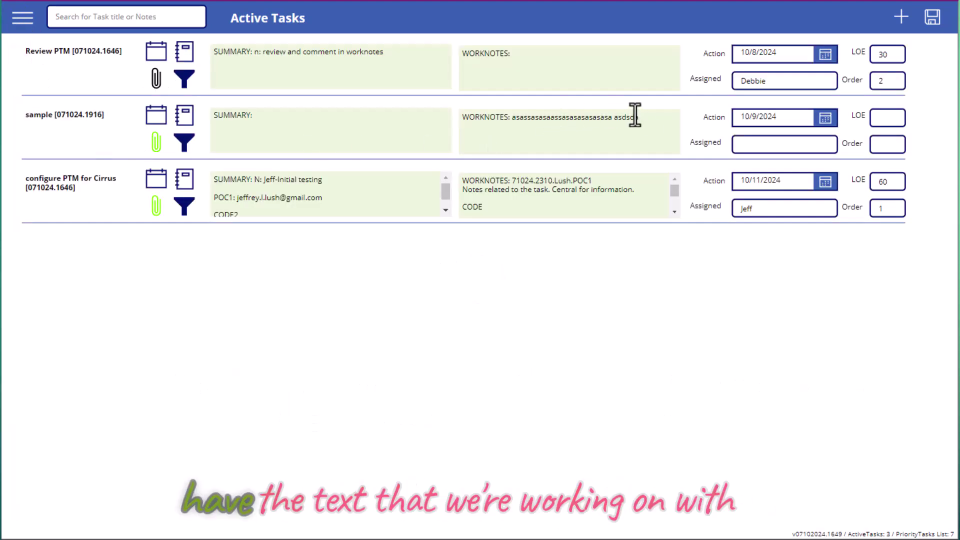
drag(643, 118, 506, 118)
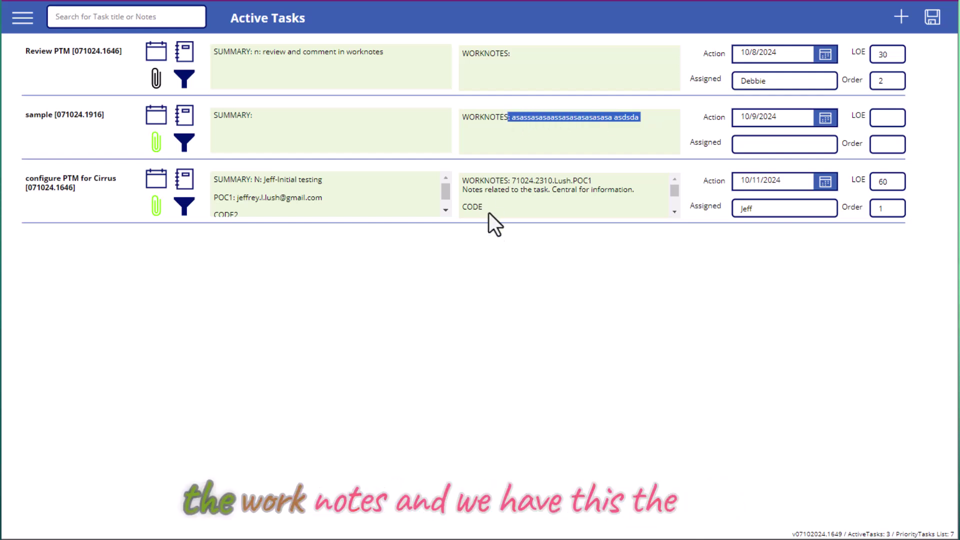
click(155, 143)
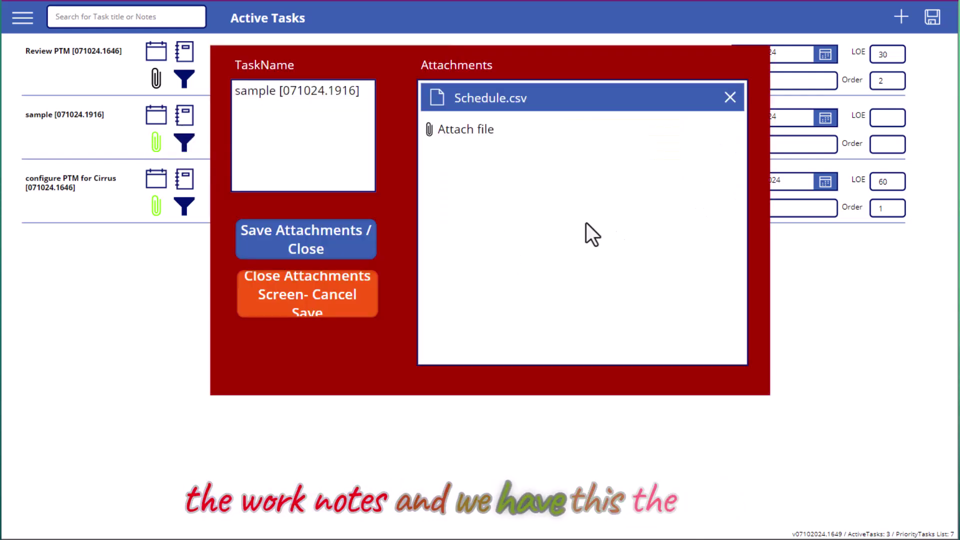
click(339, 253)
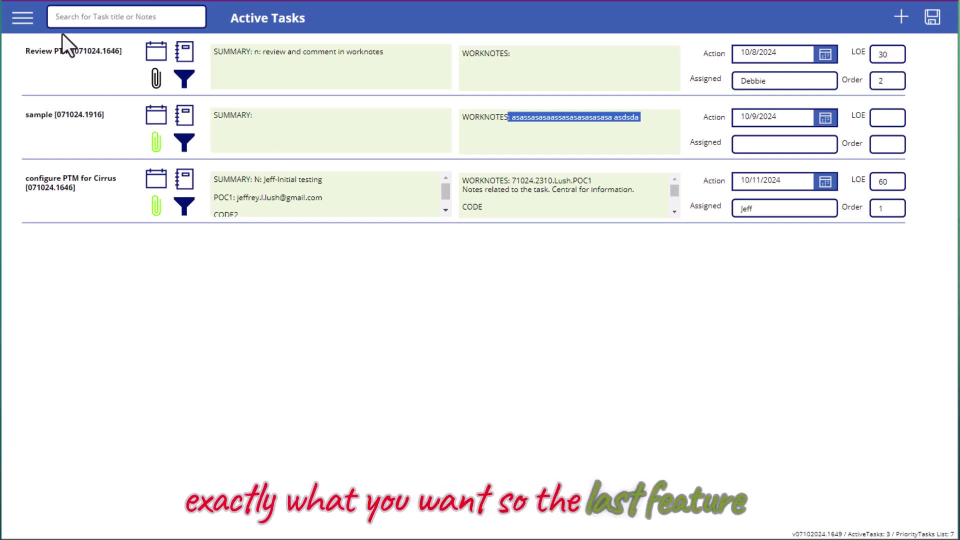
Add a LEAVE entry from 10/7/2024 to 10/11/2024 to the Out of Office calendar and save it.
click(16, 21)
click(15, 46)
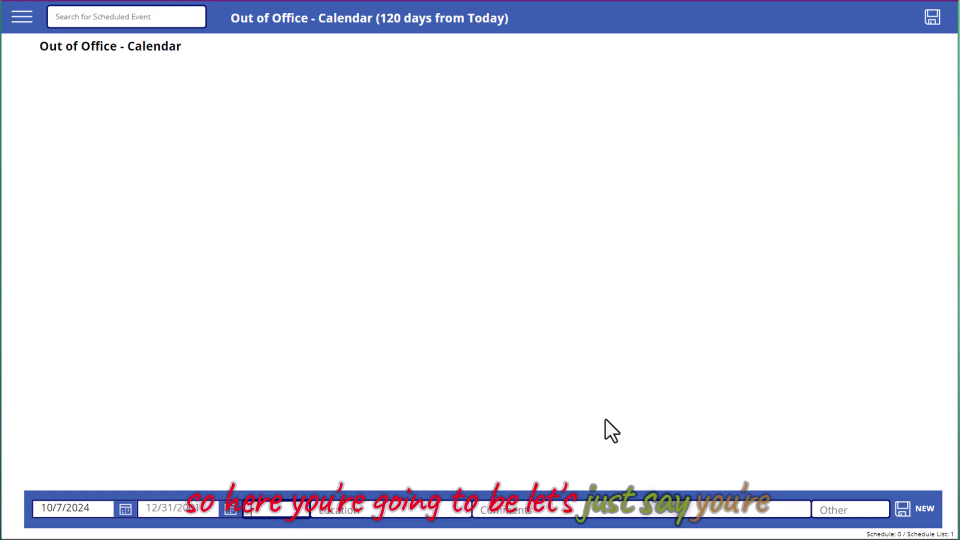
text(AVE)
key(Tab)
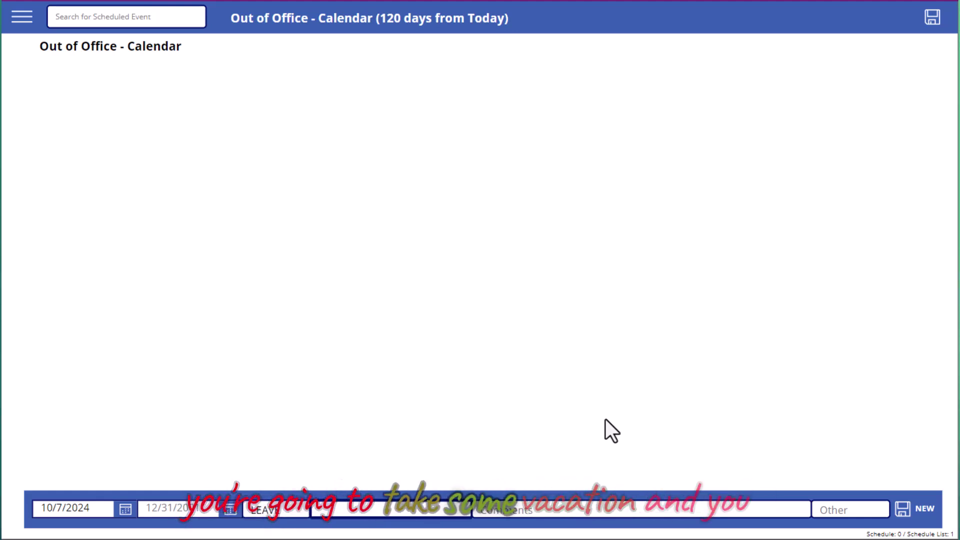
key(Tab)
key(Tab)
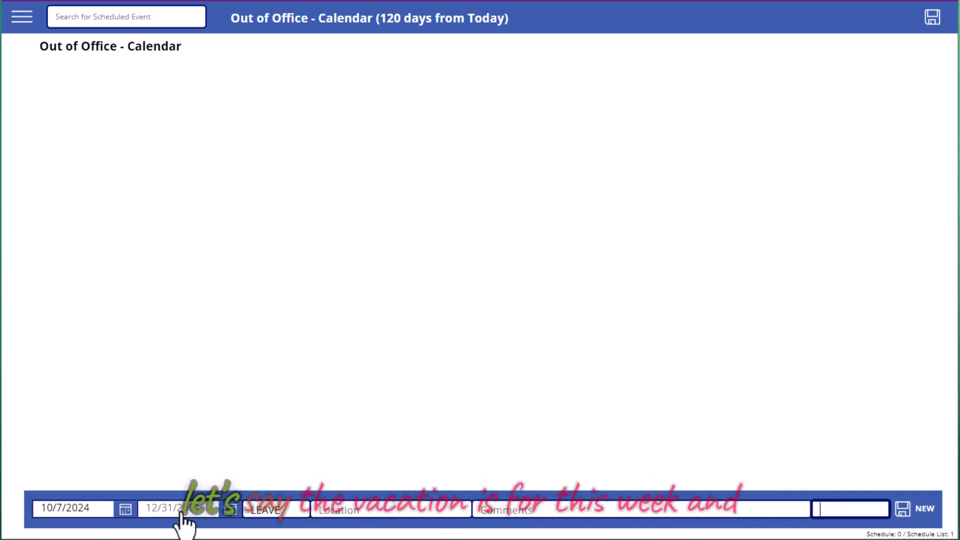
click(231, 509)
click(330, 391)
click(285, 513)
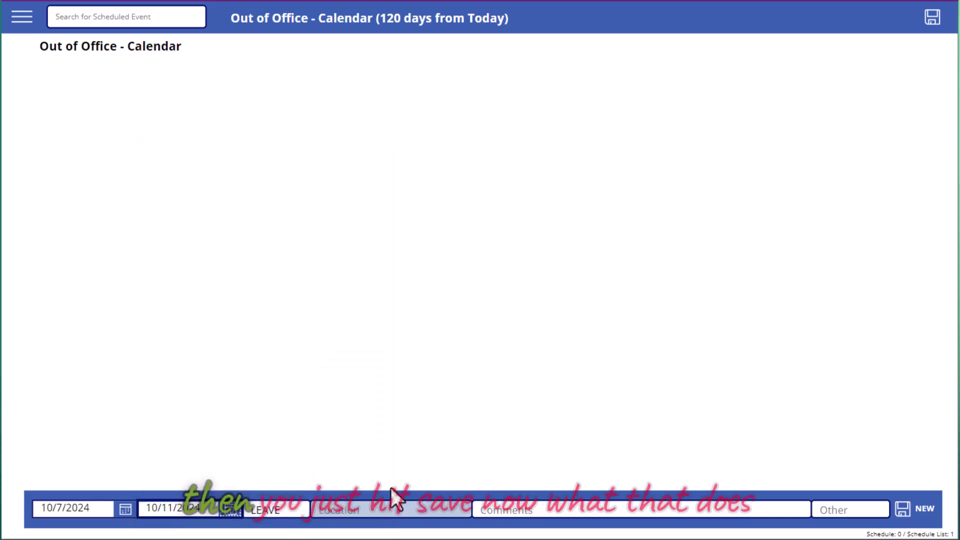
click(898, 510)
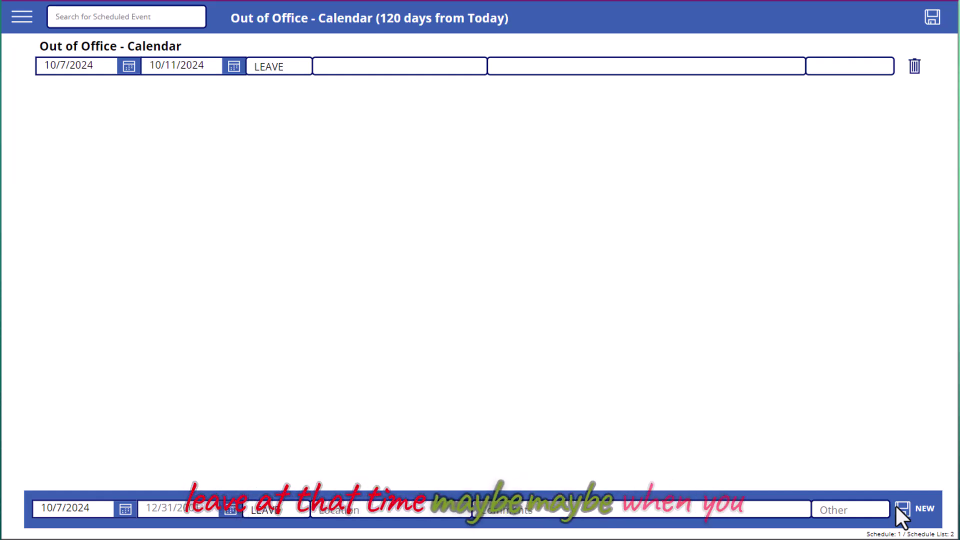
Set the new Out of Office entry's start date to 10/14/2024 and its end date to 10/16/2024.
click(131, 508)
click(88, 419)
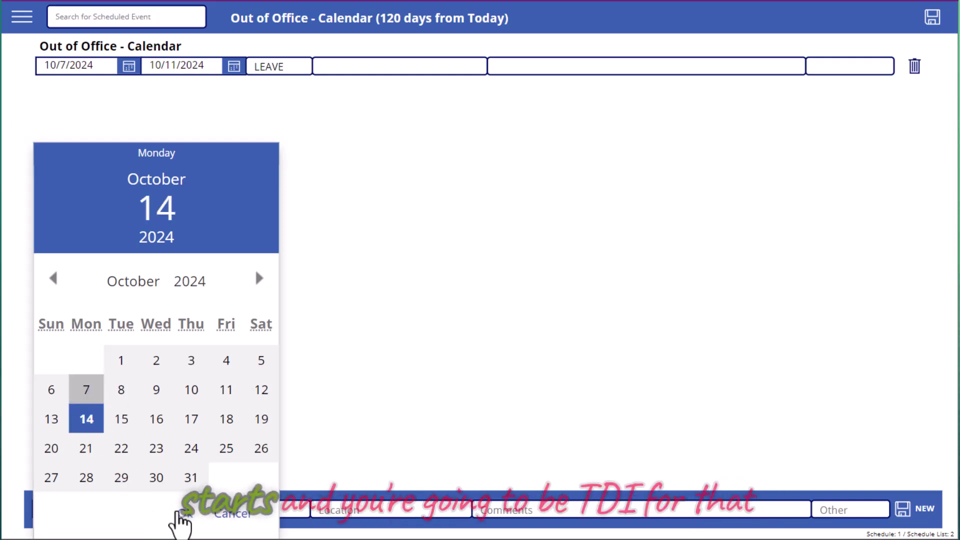
click(180, 516)
click(229, 513)
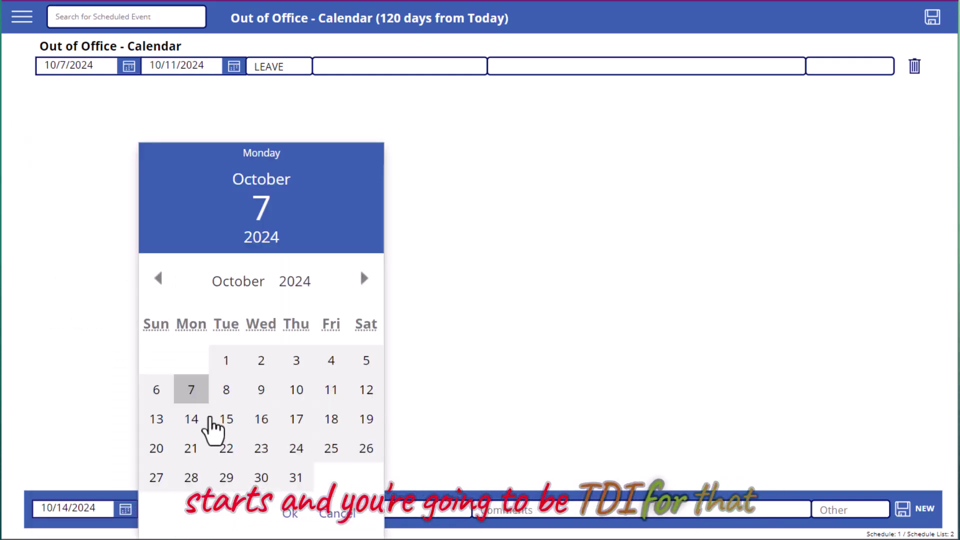
click(262, 421)
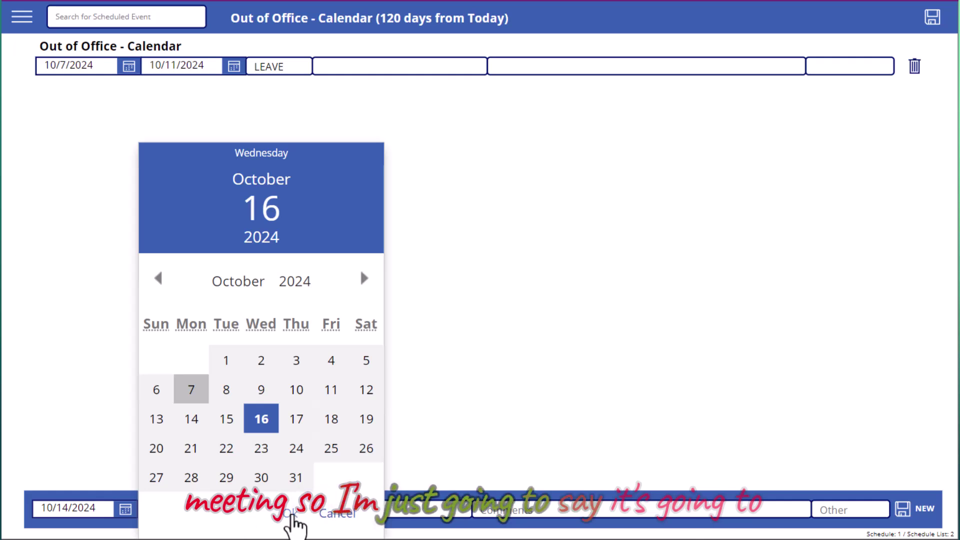
click(293, 516)
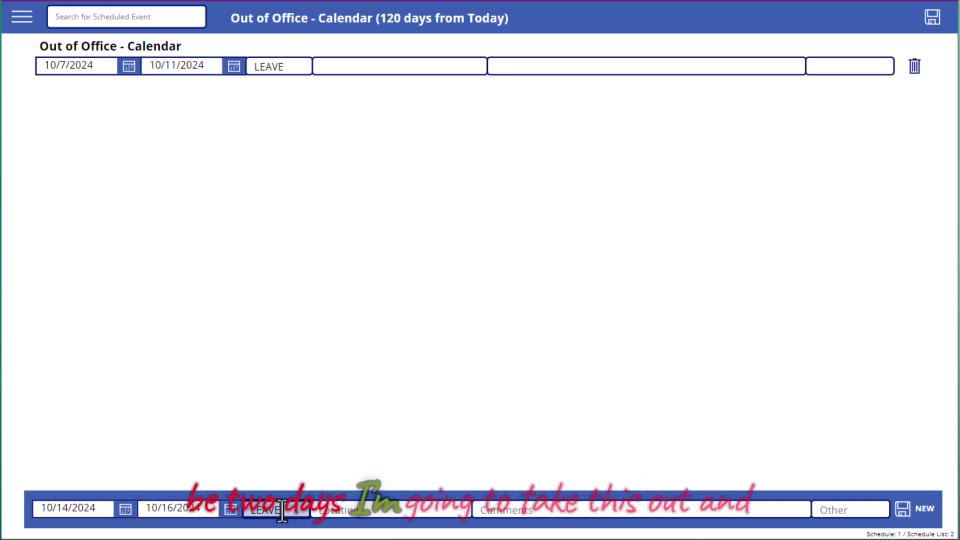
Make the new entry's type TDY with location Niger, leave the comments empty, and save it to the calendar.
double_click(257, 511)
text(TDY)
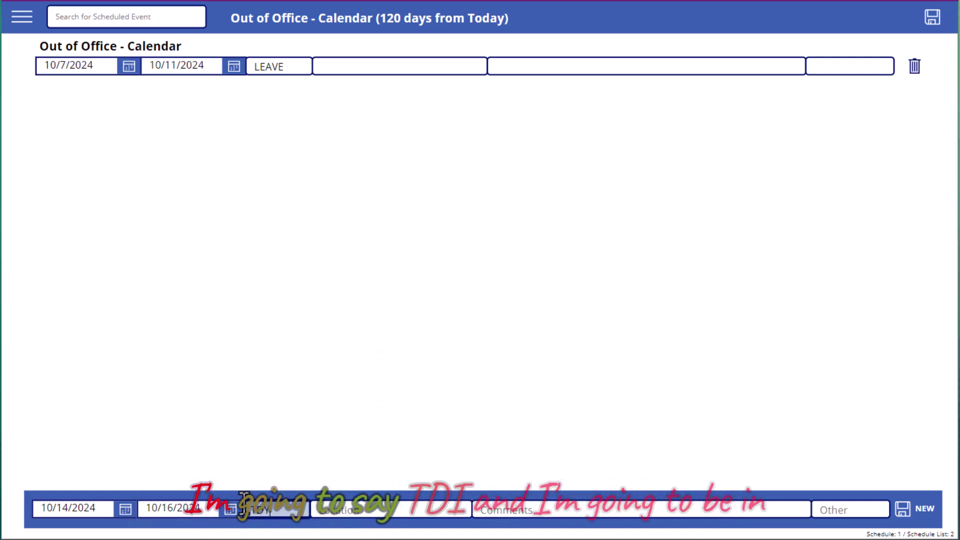
click(385, 511)
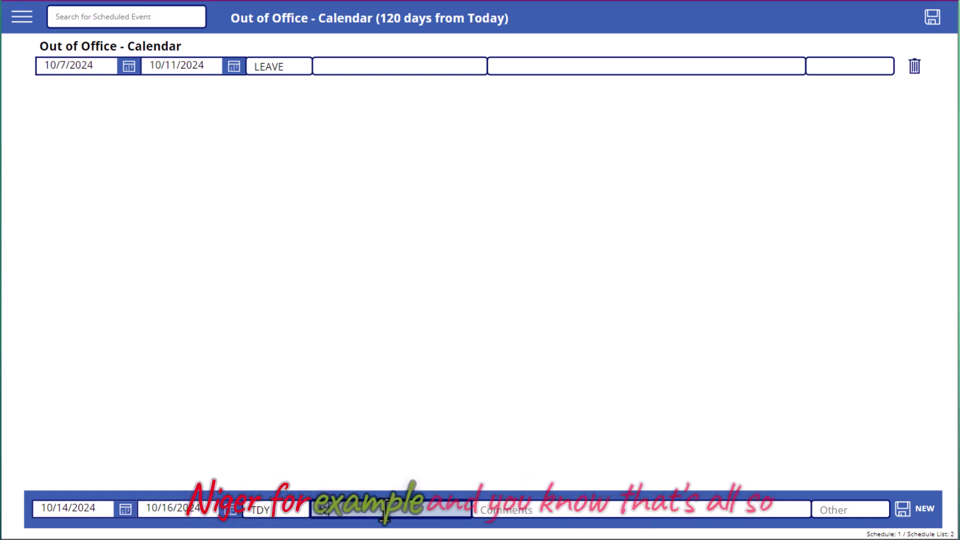
click(530, 511)
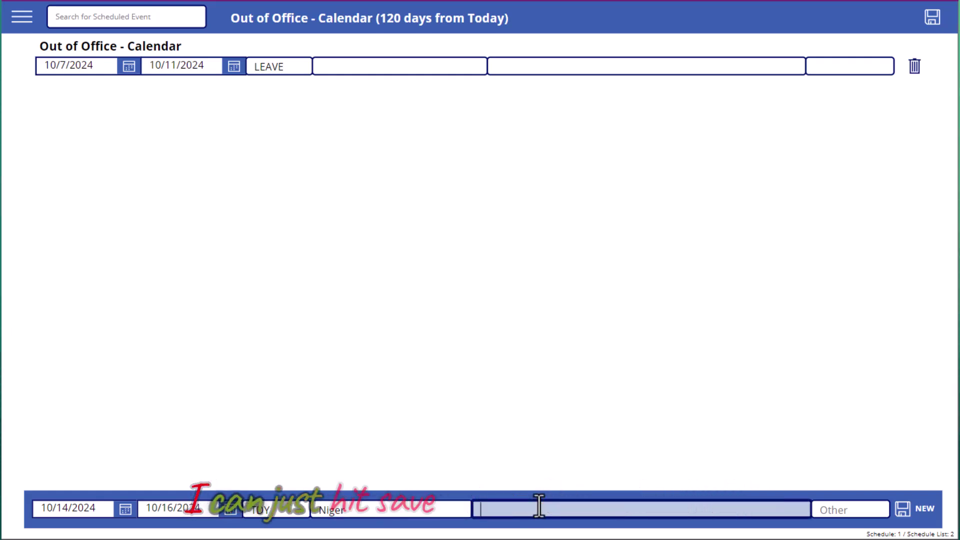
click(921, 512)
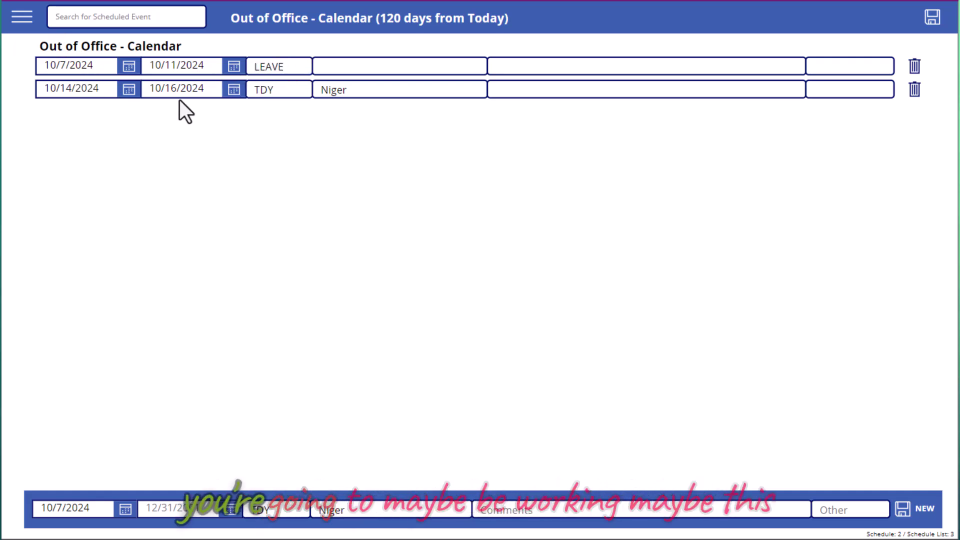
Change the type of the scheduled 10/7/2024 LEAVE entry to TELE.
double_click(270, 67)
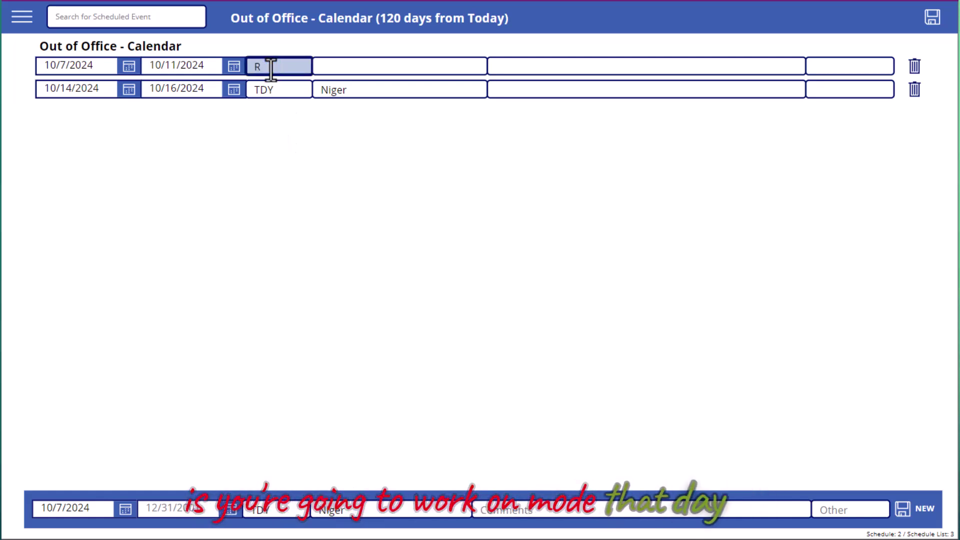
key(BackSpace)
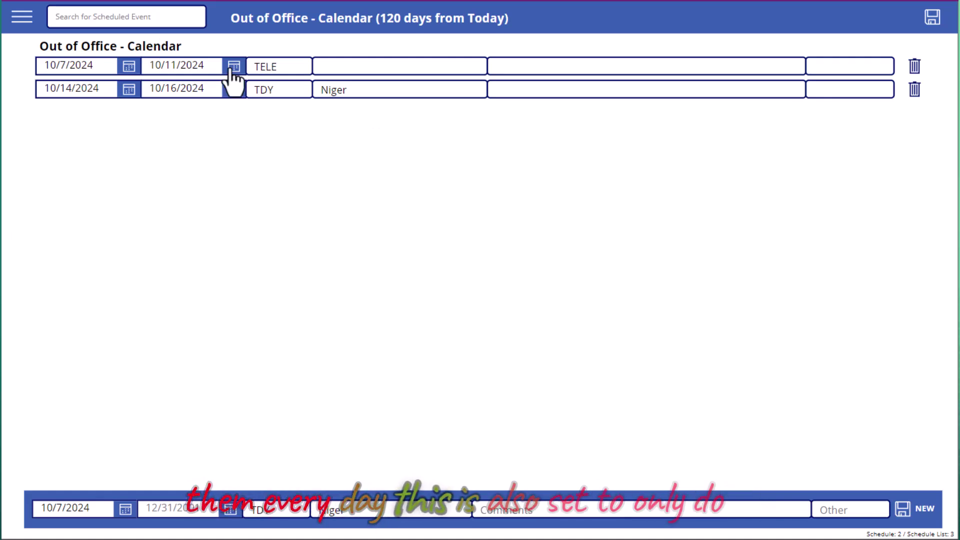
drag(381, 20, 445, 20)
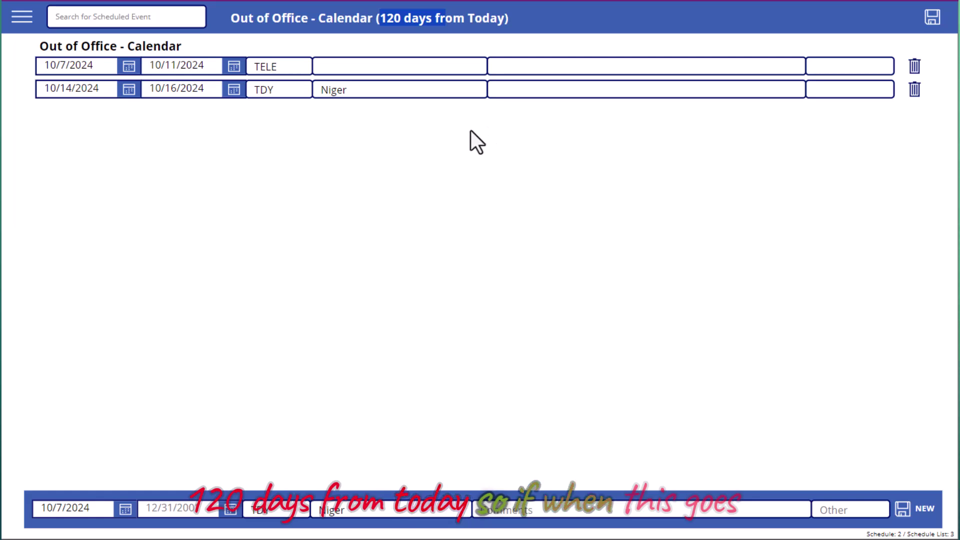
Set the TELE entry's start date to 10/6/2024 and save the Out of Office calendar.
click(129, 67)
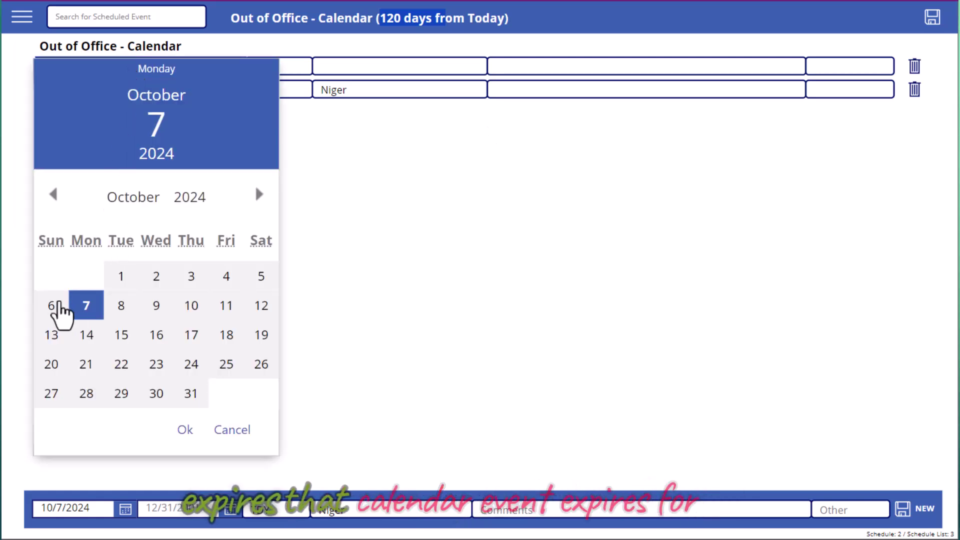
click(64, 303)
click(185, 429)
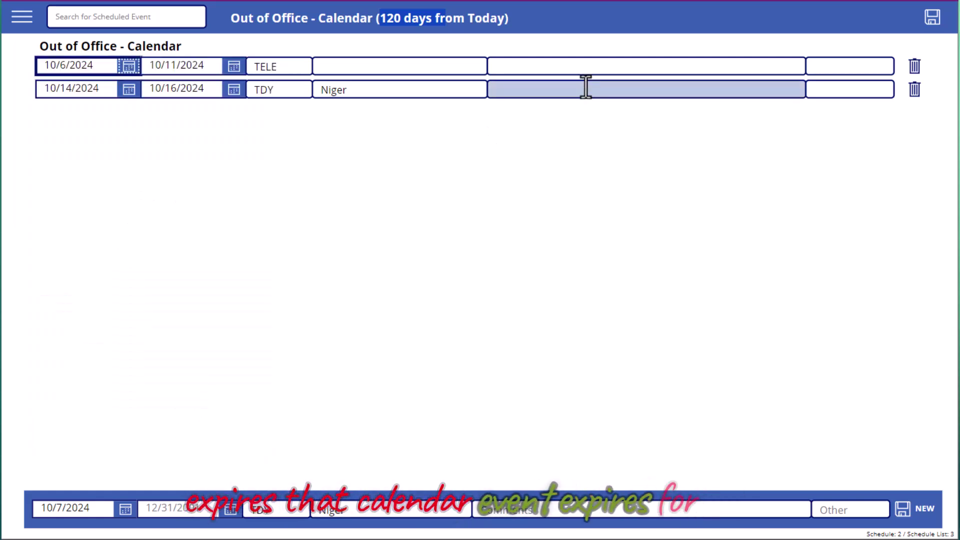
click(939, 23)
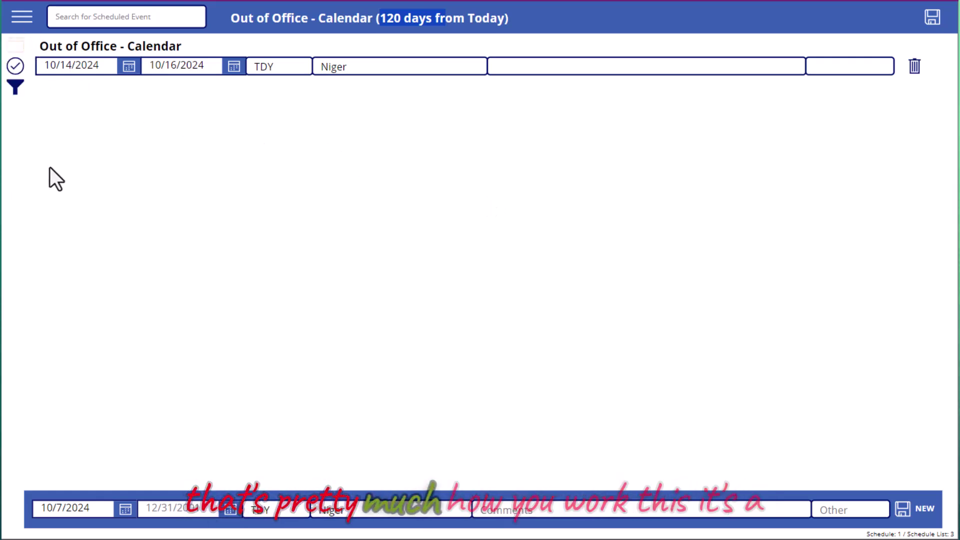
Move the active task "sample [071024.1916]" to the archive and open the Archive list.
click(15, 65)
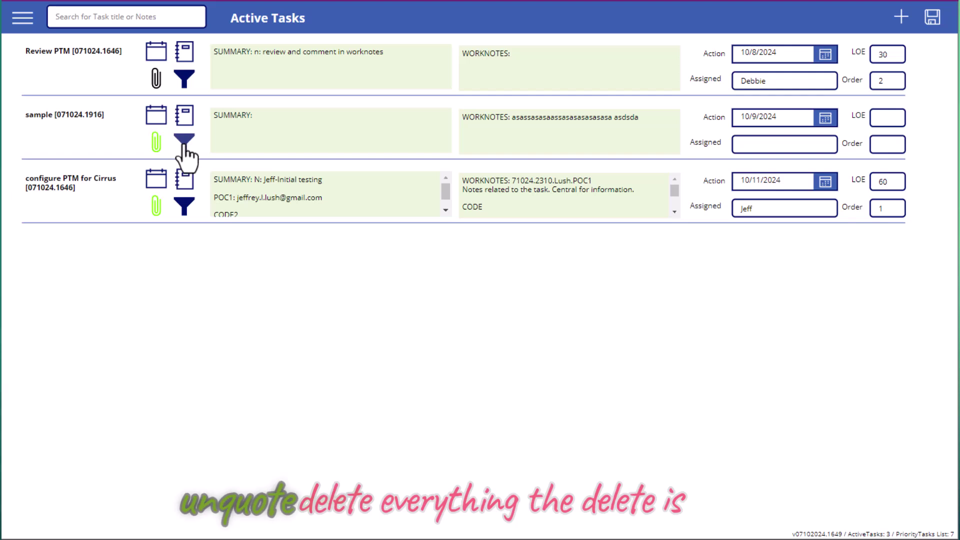
click(184, 142)
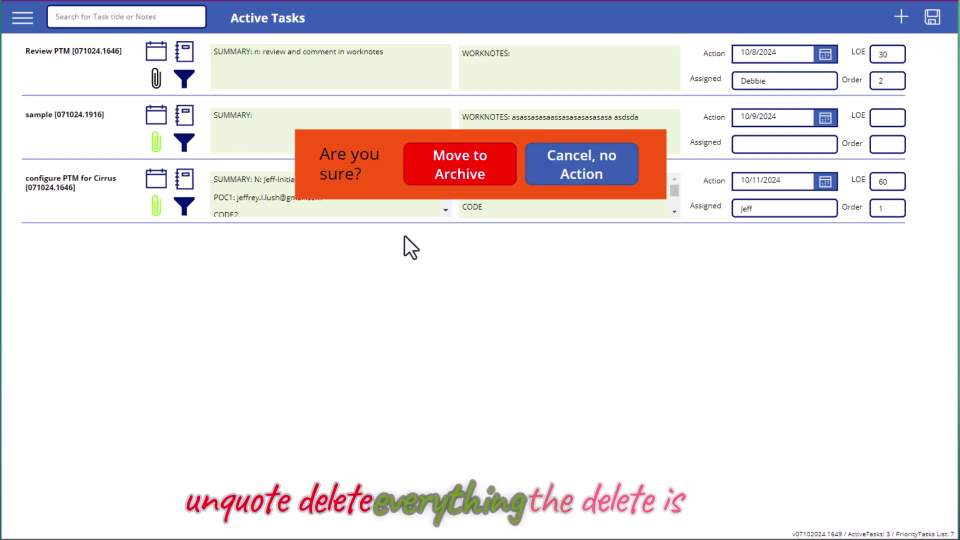
click(436, 176)
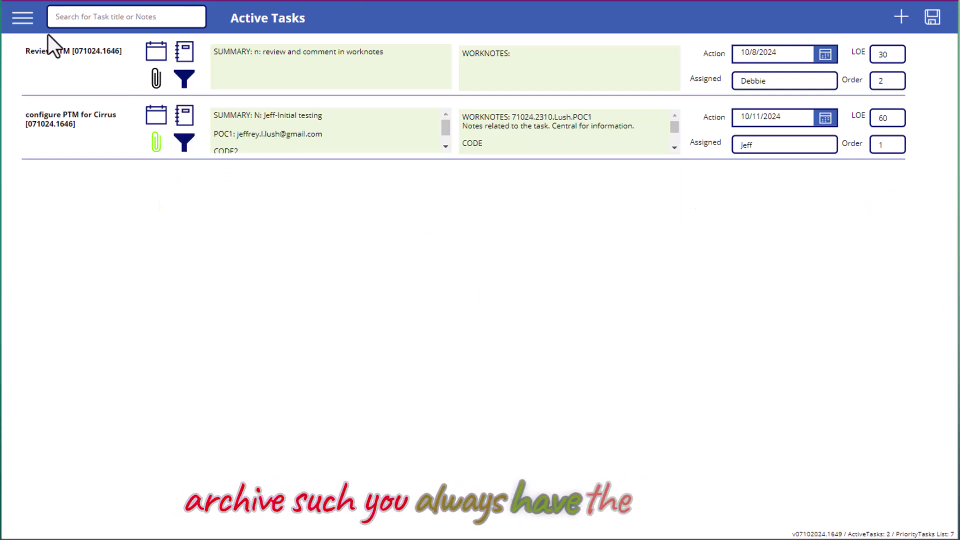
click(29, 27)
click(17, 89)
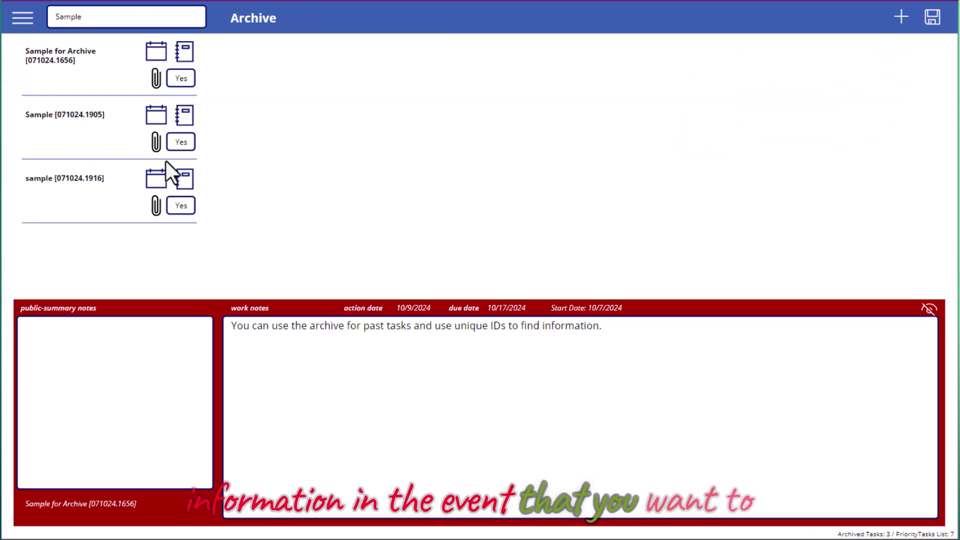